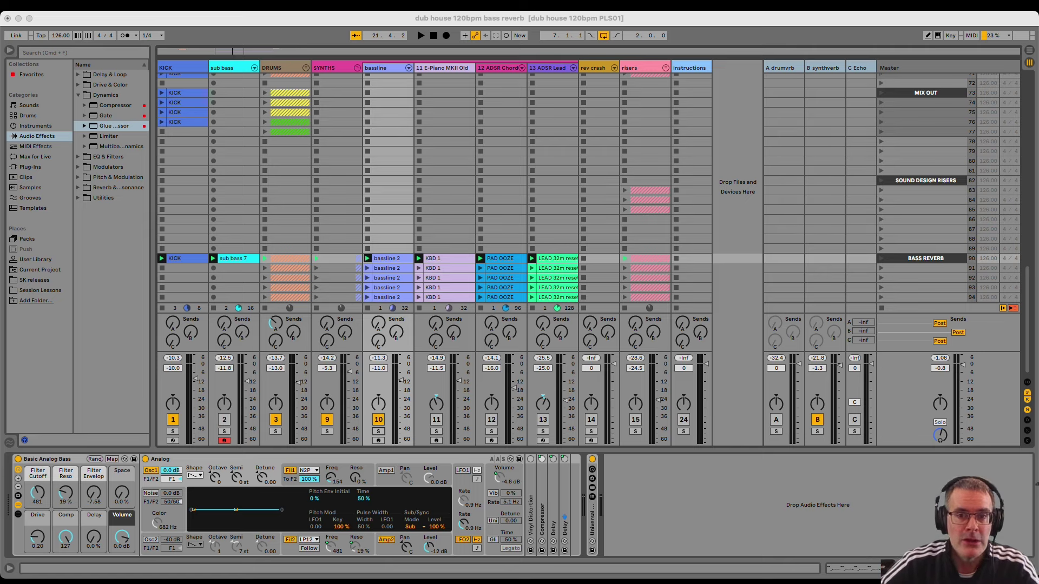
Start playback, solo the bassline, raise its Send B to about -11 dB, then unsolo it
click(647, 536)
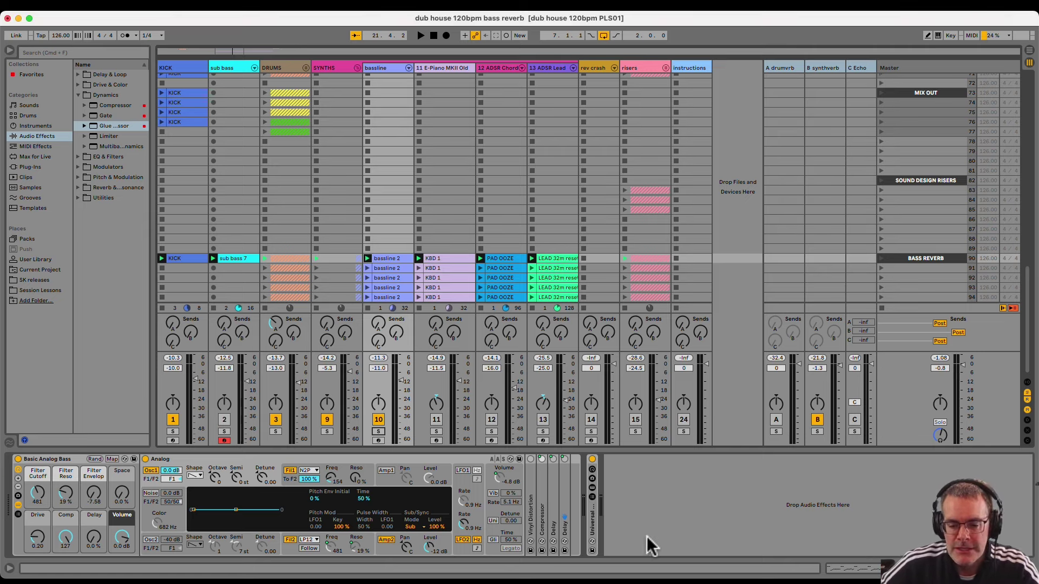
key(space)
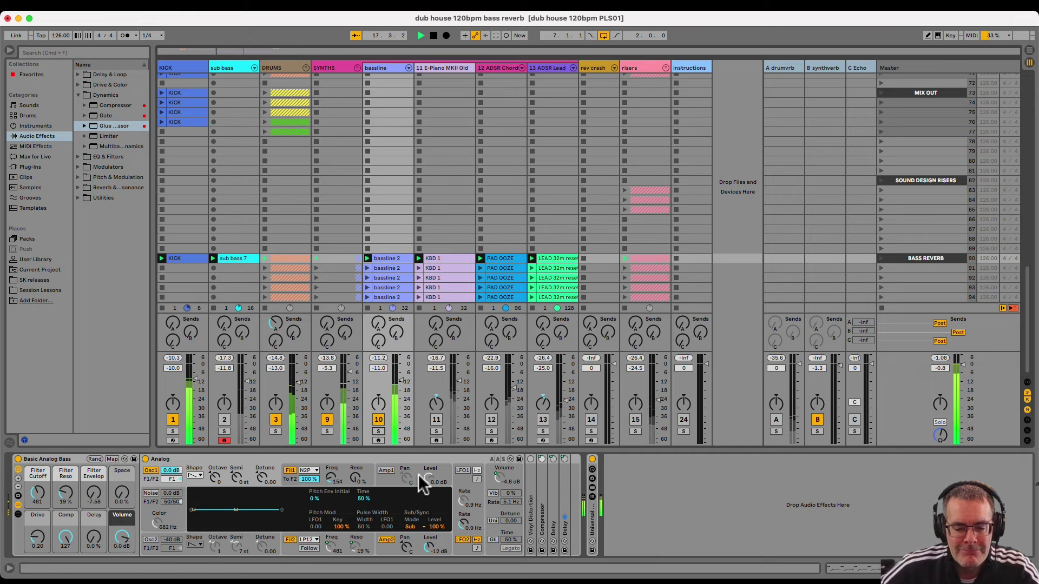
click(378, 432)
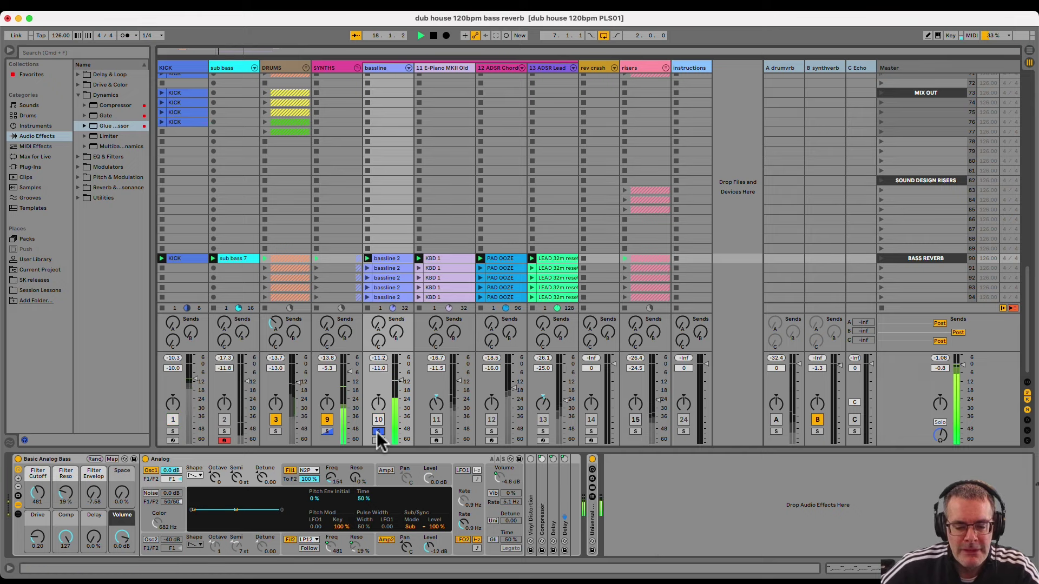
click(394, 332)
scroll(393, 333, up, 10)
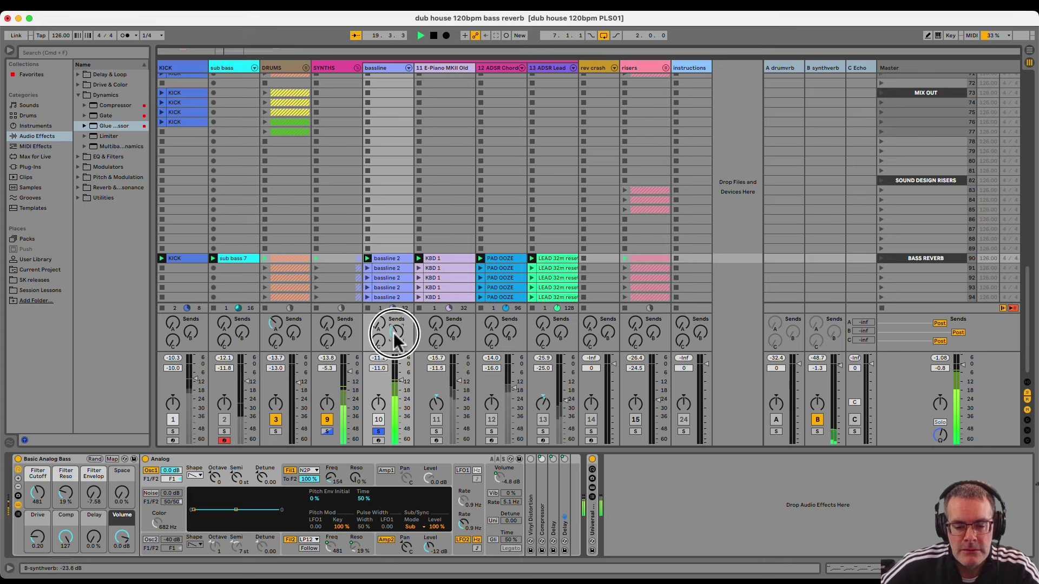
scroll(393, 332, up, 2)
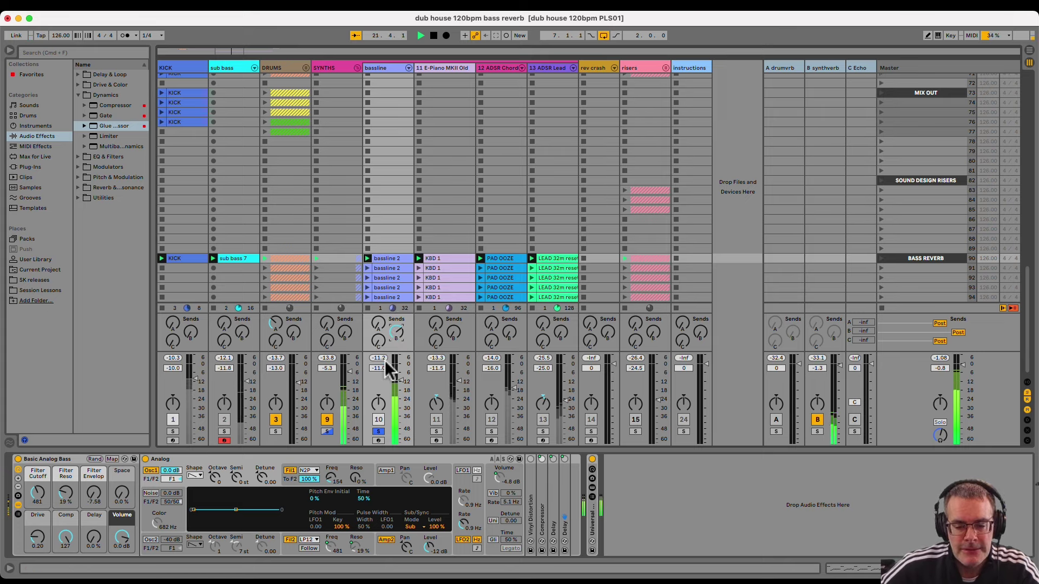
click(377, 431)
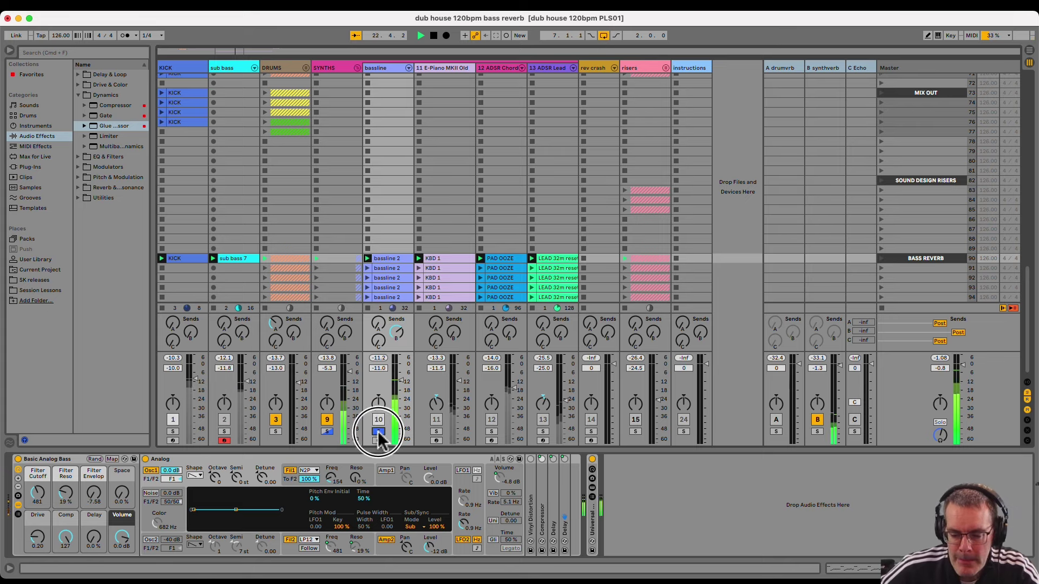
Reactivate the sub bass, track 11 and the ADSR Lead, and reset the bassline's Send B to -inf dB
click(392, 331)
click(224, 420)
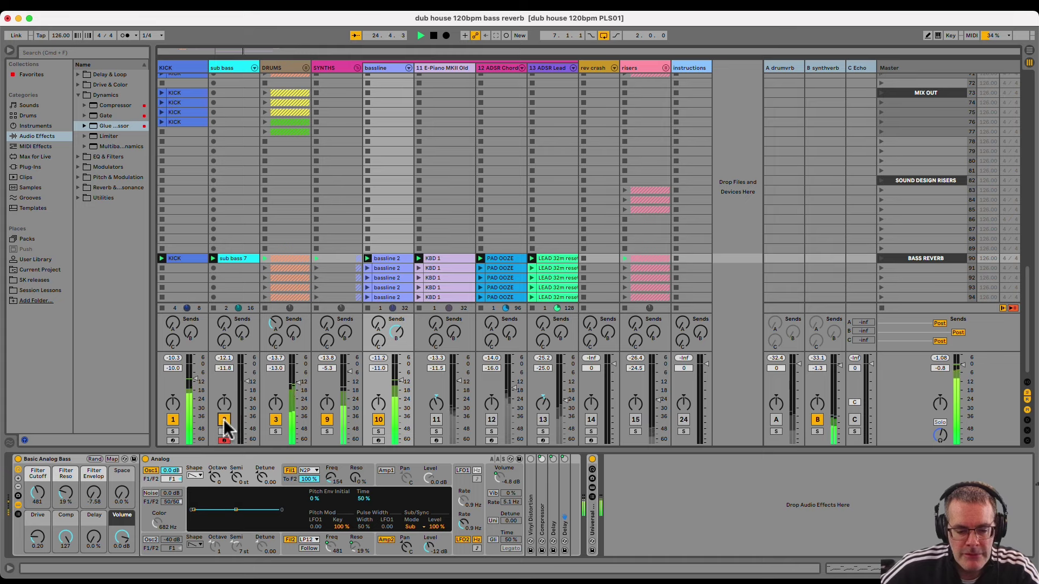
click(436, 419)
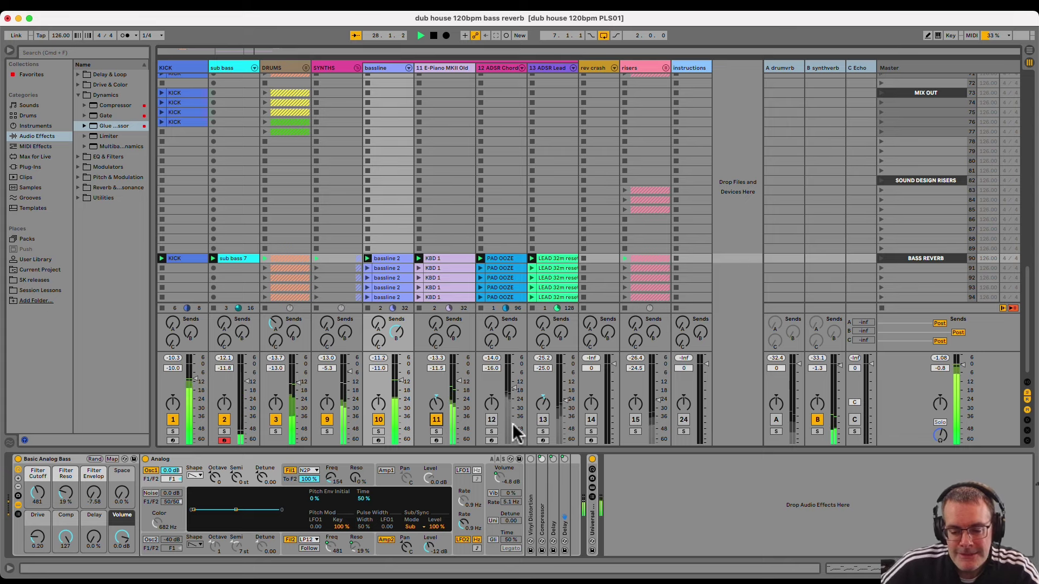
click(543, 420)
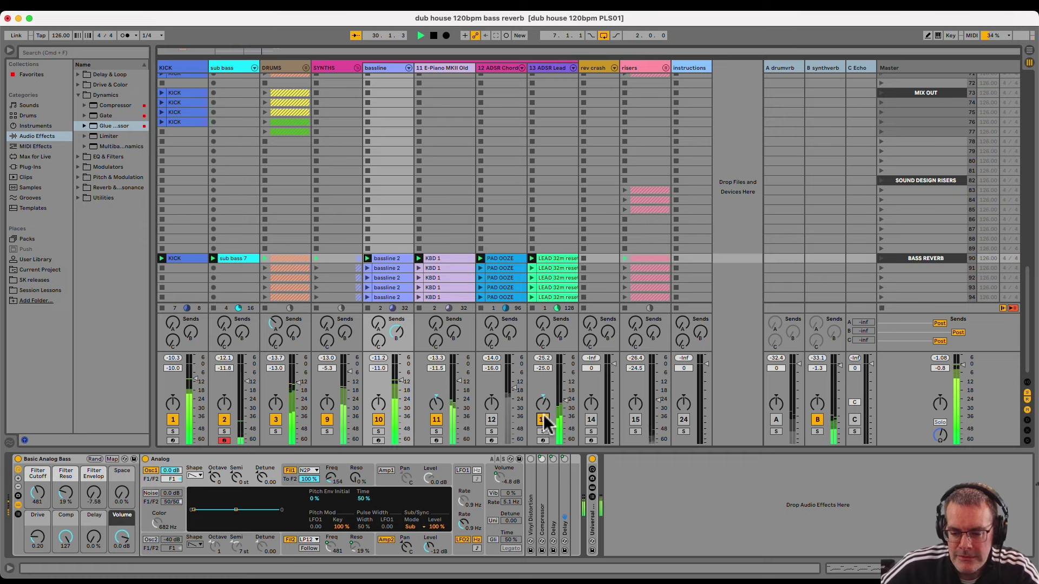
click(397, 331)
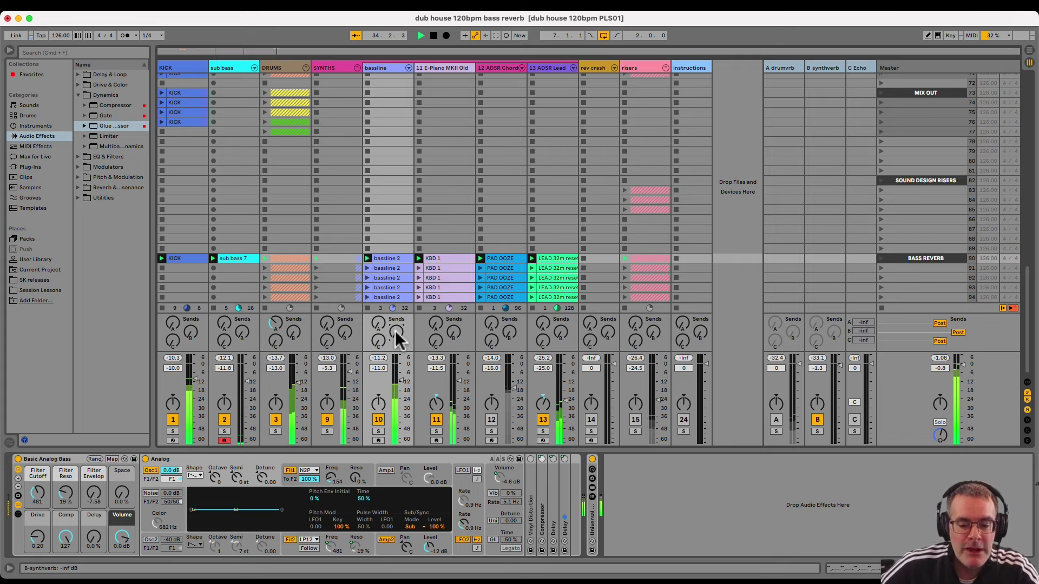
Show the synthverb return's chain, raise the bassline's Send B to about -0.3 dB, and solo the bassline
click(822, 68)
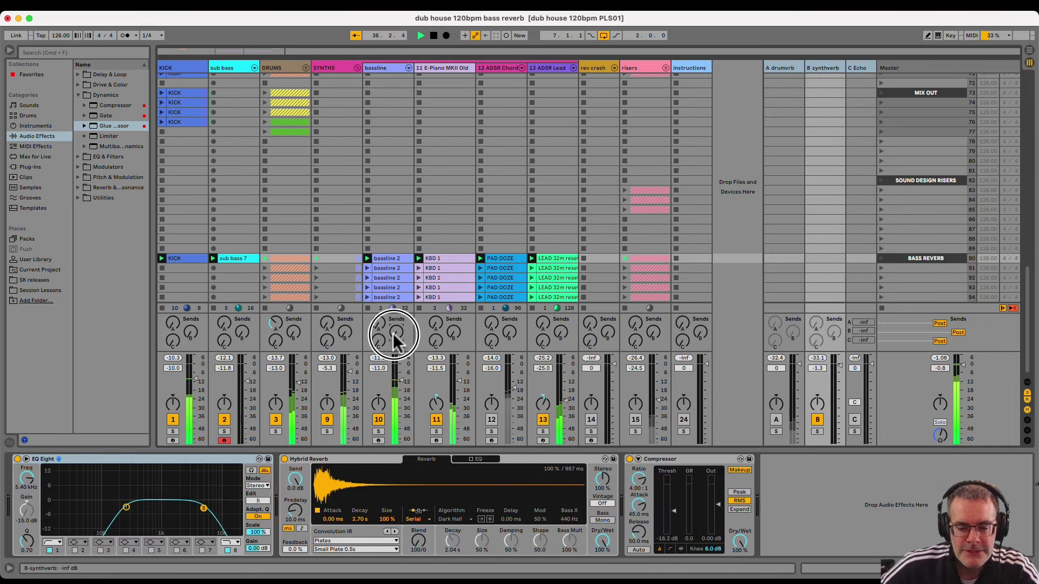
drag(395, 333, 394, 335)
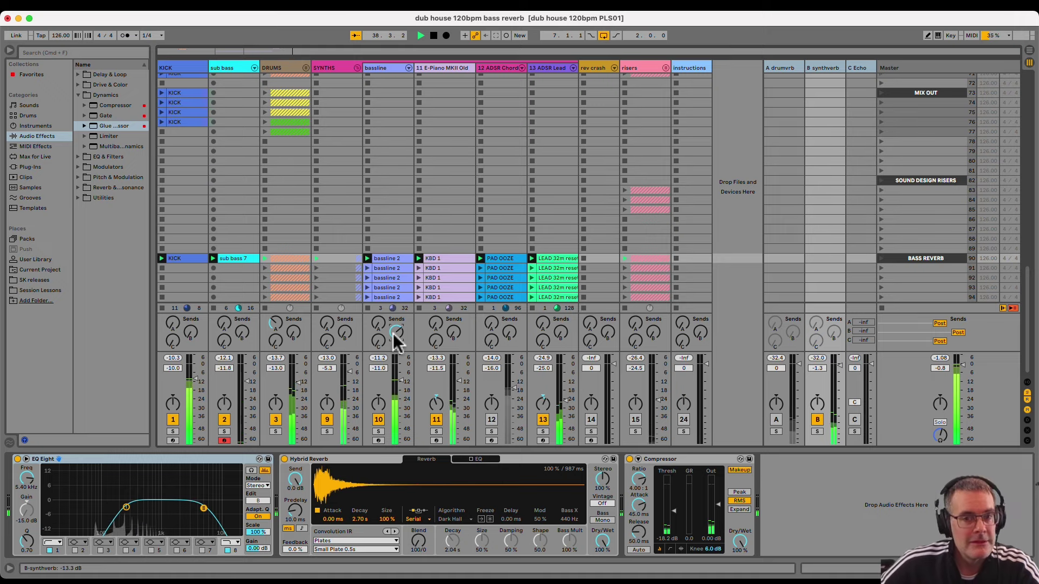
click(400, 327)
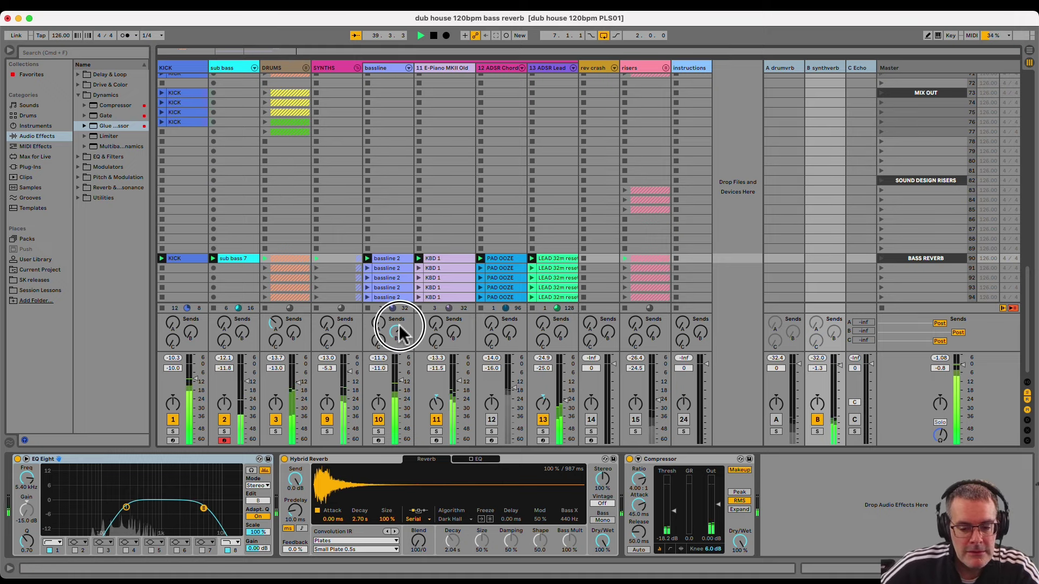
drag(400, 330, 398, 336)
click(377, 433)
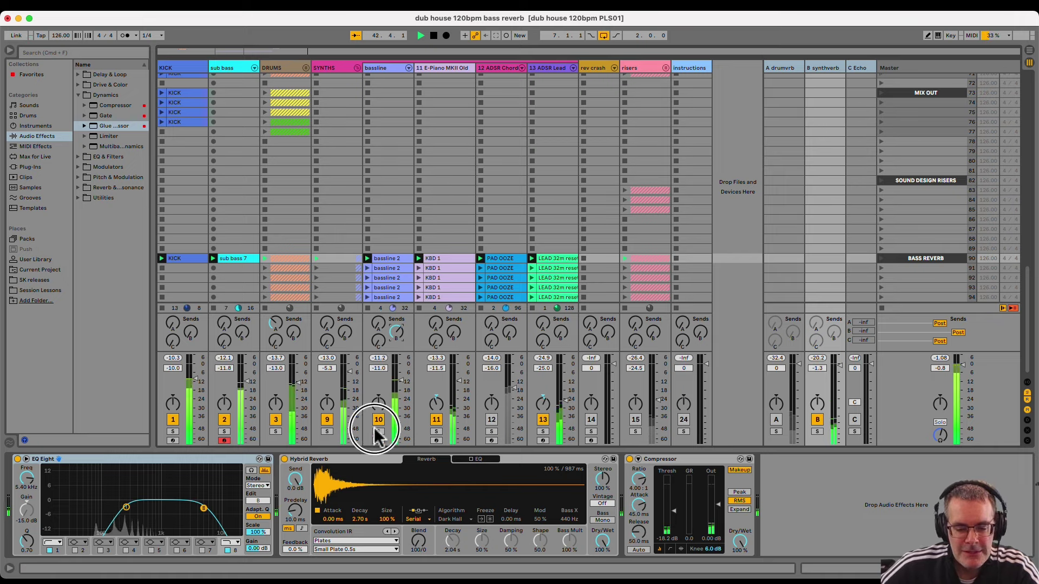
Select the B synthverb return, focus its Hybrid Reverb and EQ Eight, and solo the return
click(826, 70)
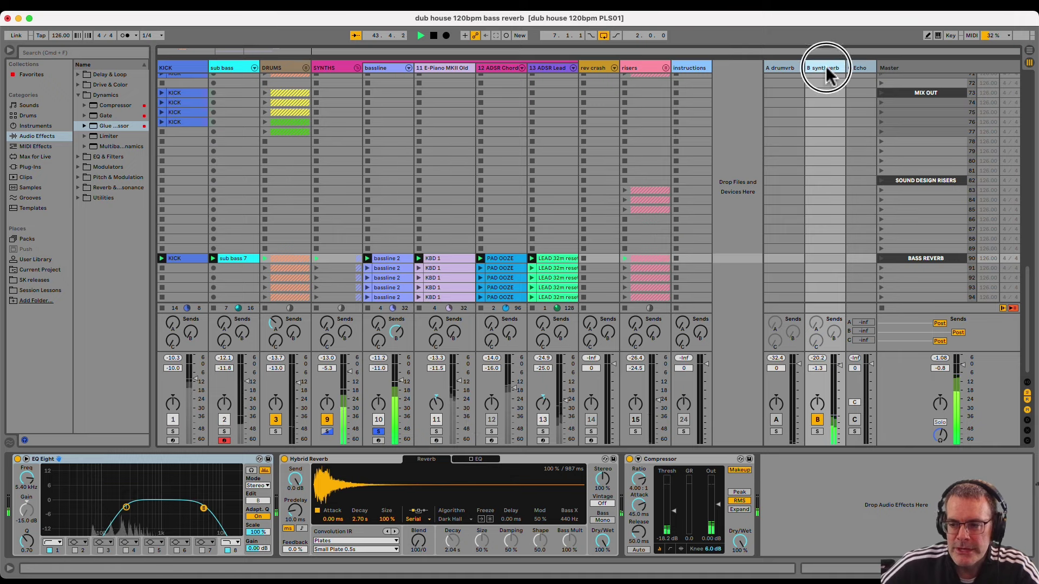
click(826, 70)
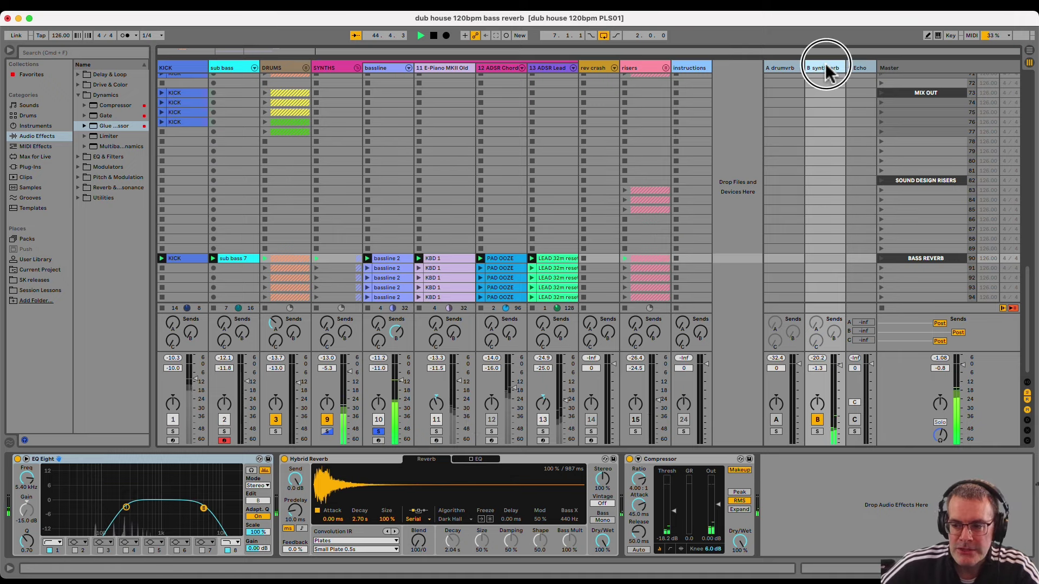
click(327, 473)
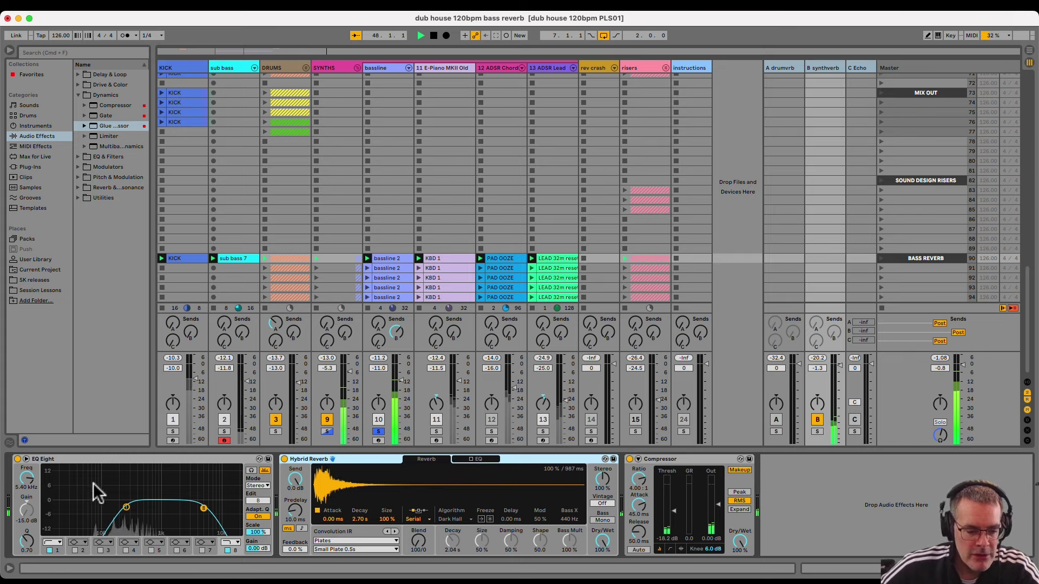
click(73, 459)
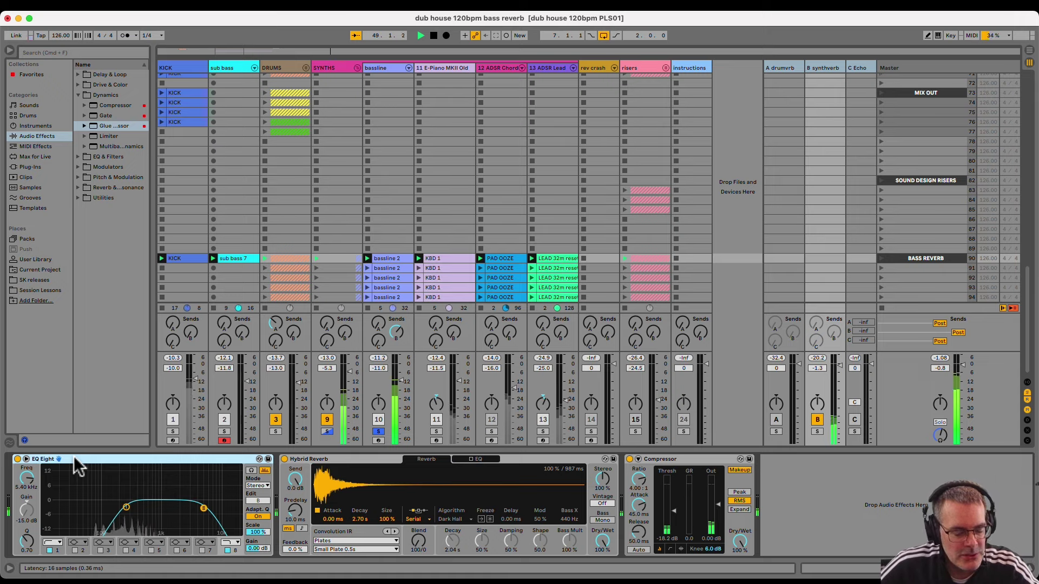
click(817, 432)
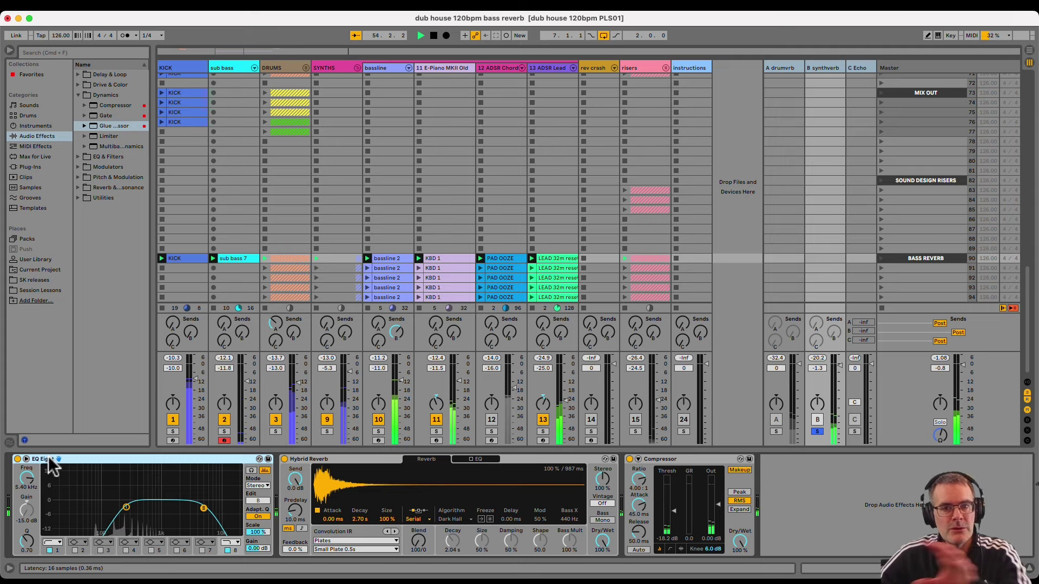
Toggle the EQ Eight band-pass repeatedly to compare, leave it bypassed, and show the bassline's instrument
click(18, 459)
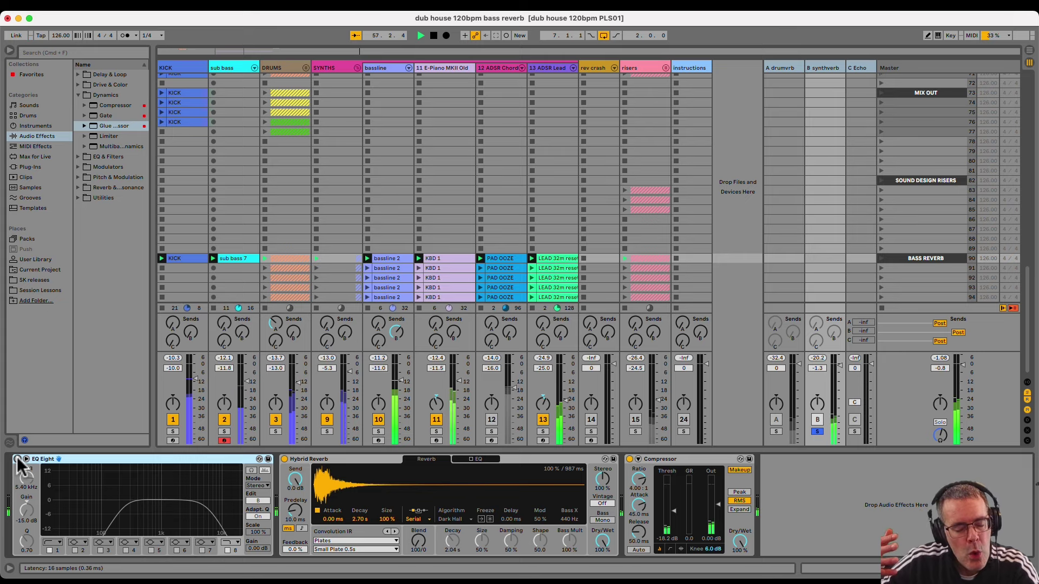
click(17, 458)
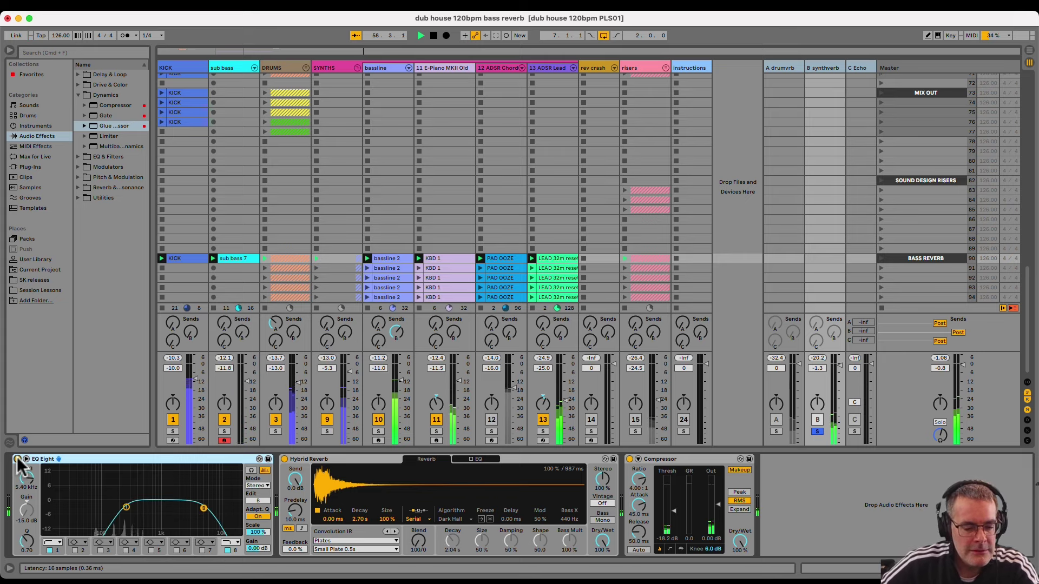
click(17, 459)
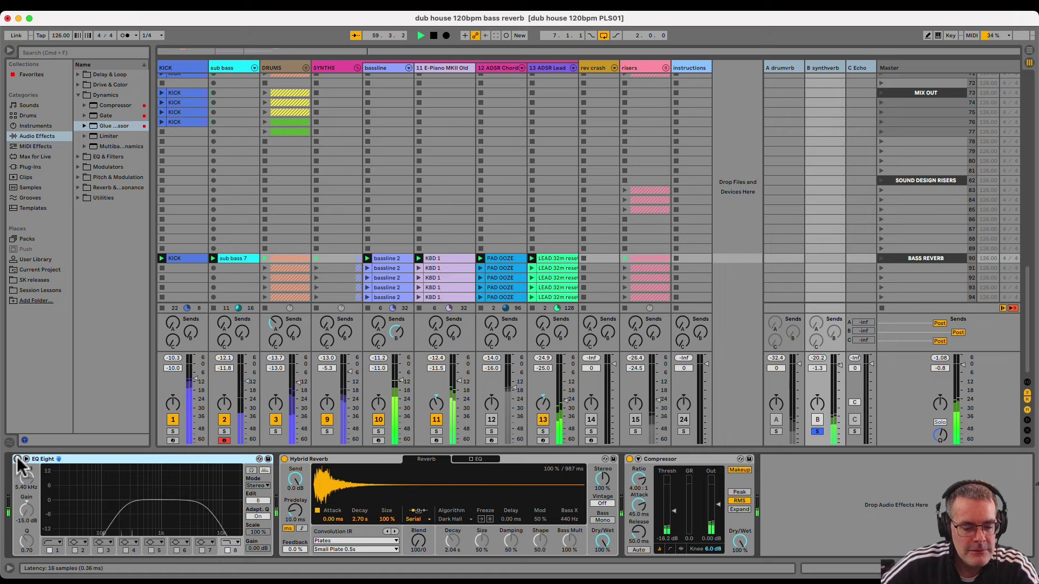
click(18, 459)
click(18, 459)
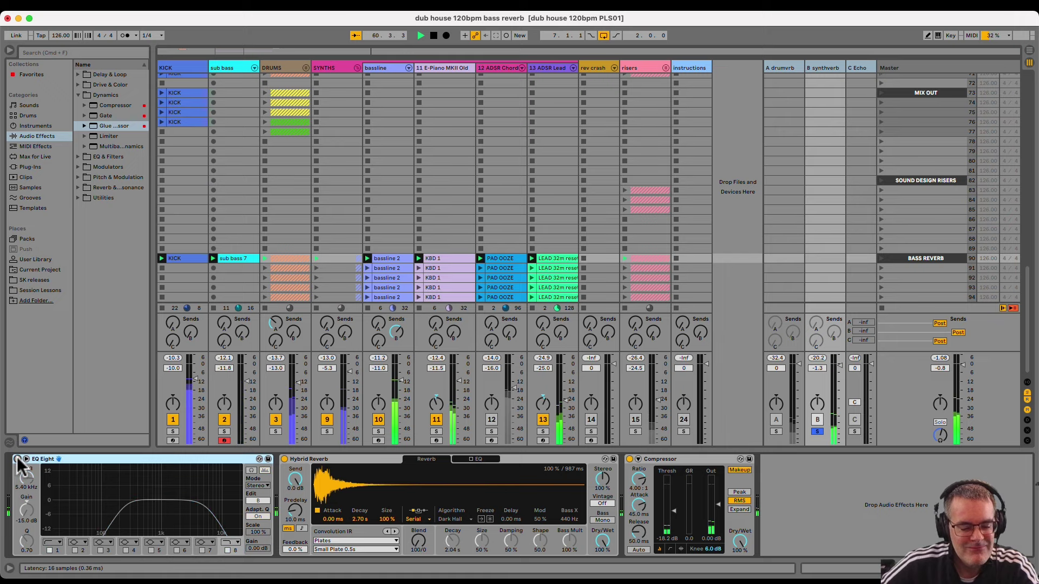
click(17, 459)
click(18, 459)
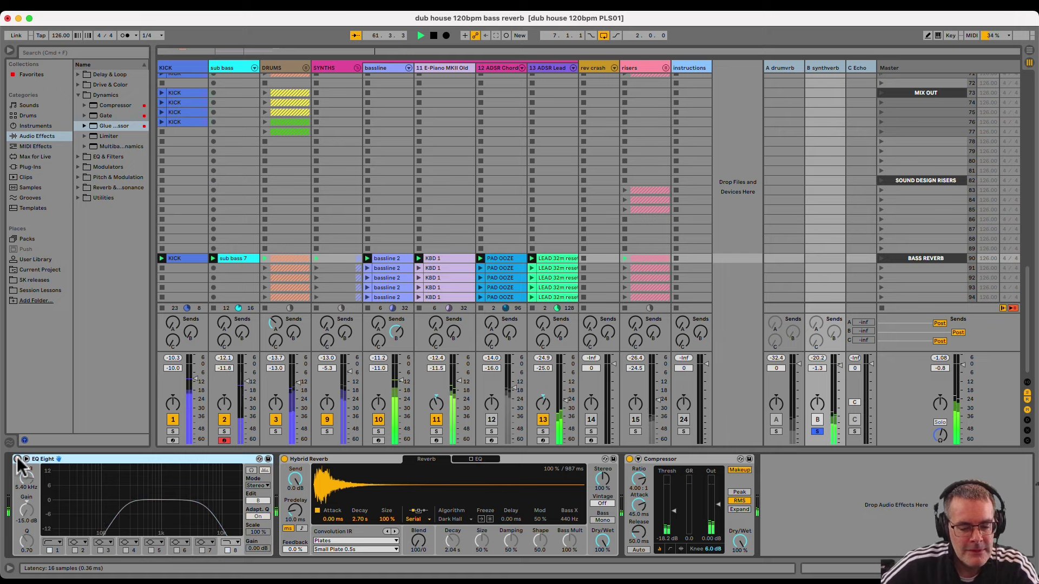
click(383, 69)
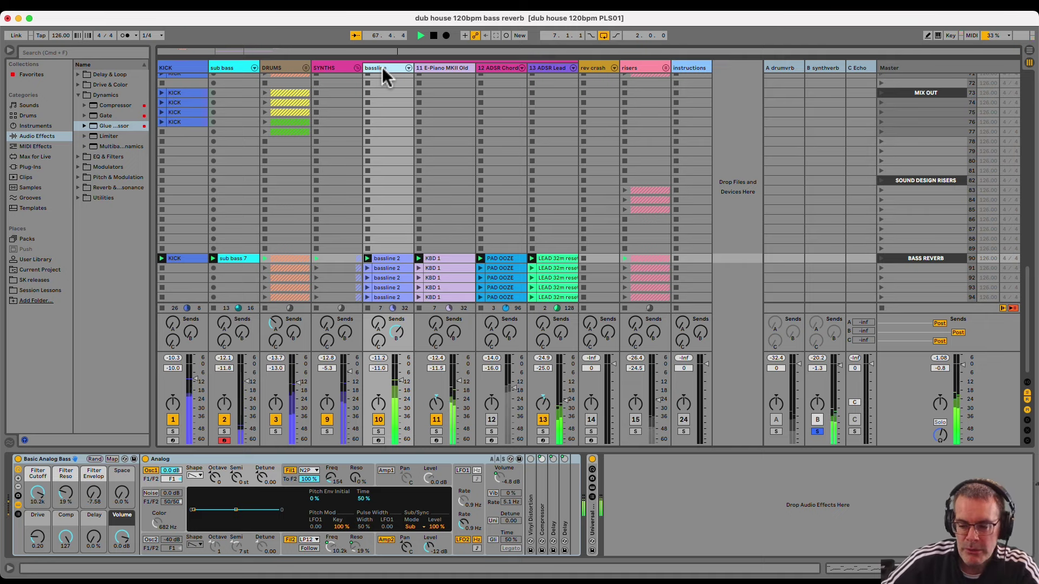
On the synthverb return, turn the EQ Eight back on after a bypass comparison, and stop playback
click(828, 68)
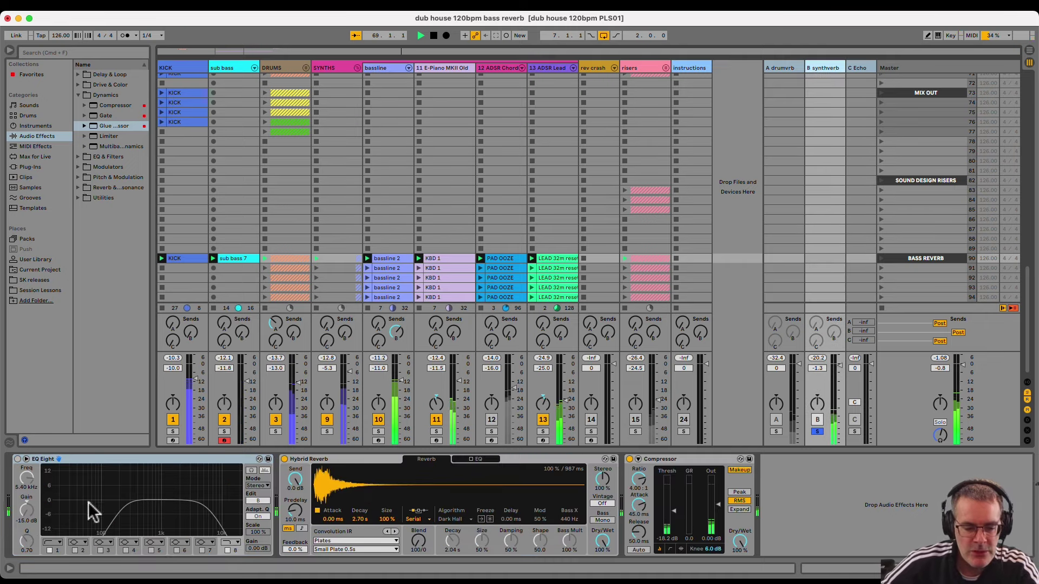
click(17, 459)
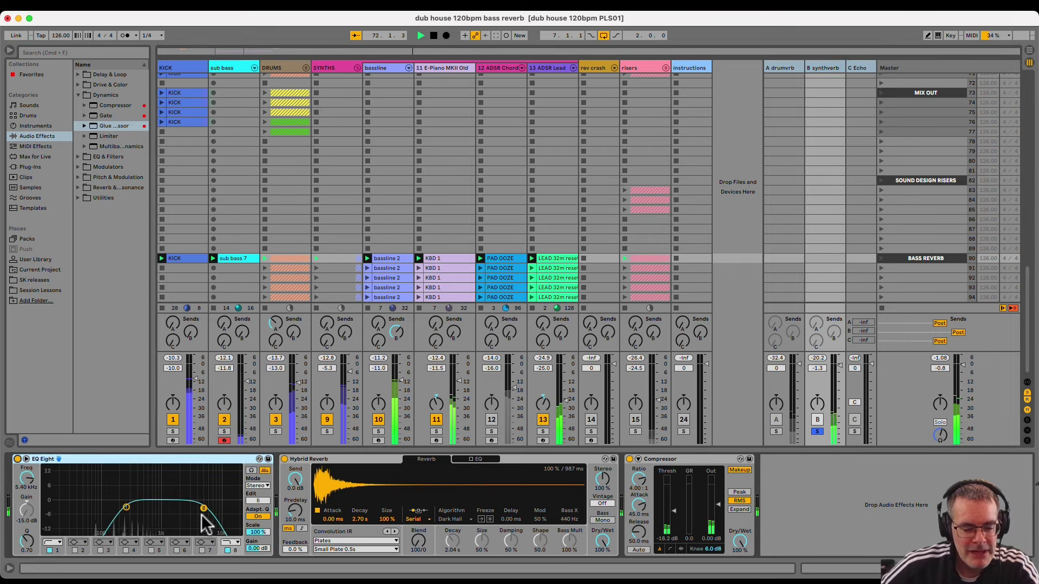
click(17, 459)
click(17, 460)
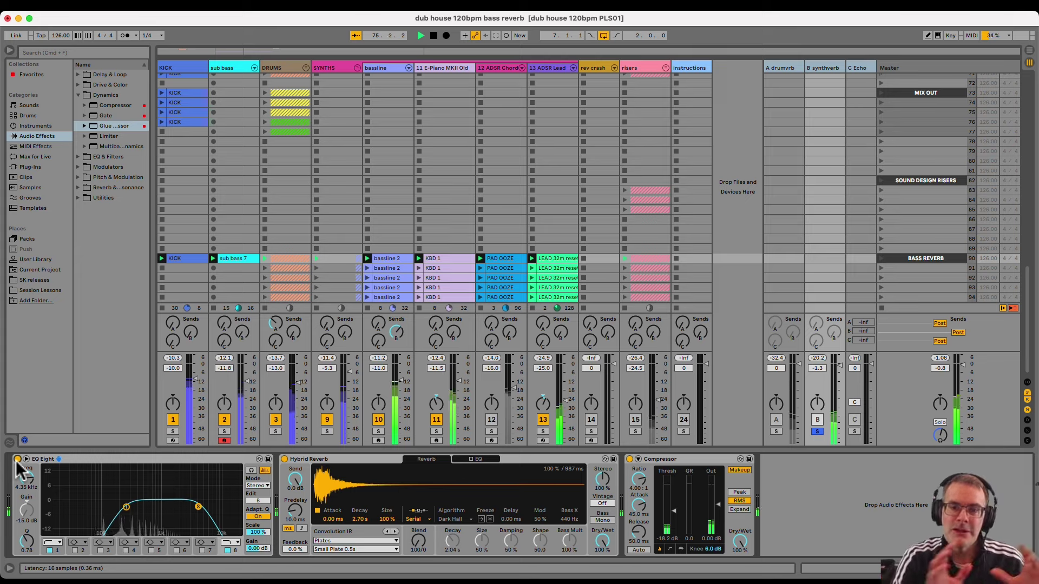
key(space)
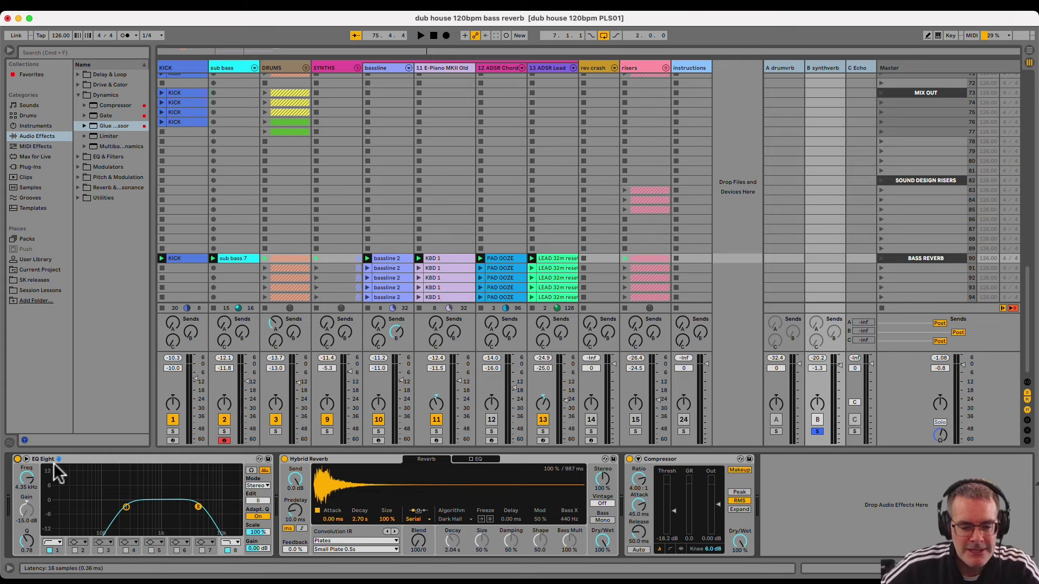
Un-solo the synthverb return, start playback, and raise the bassline's Send B
click(398, 334)
click(817, 431)
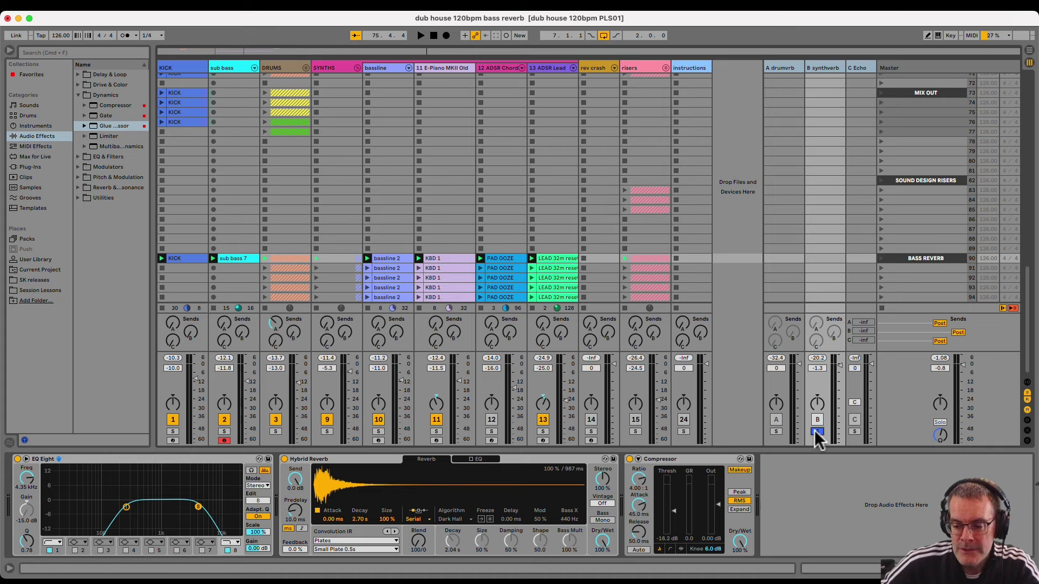
key(space)
click(395, 336)
drag(394, 336, 394, 331)
Mute the drums, kick and bassline, briefly mute the E-Piano, and un-mute the sub bass
click(275, 419)
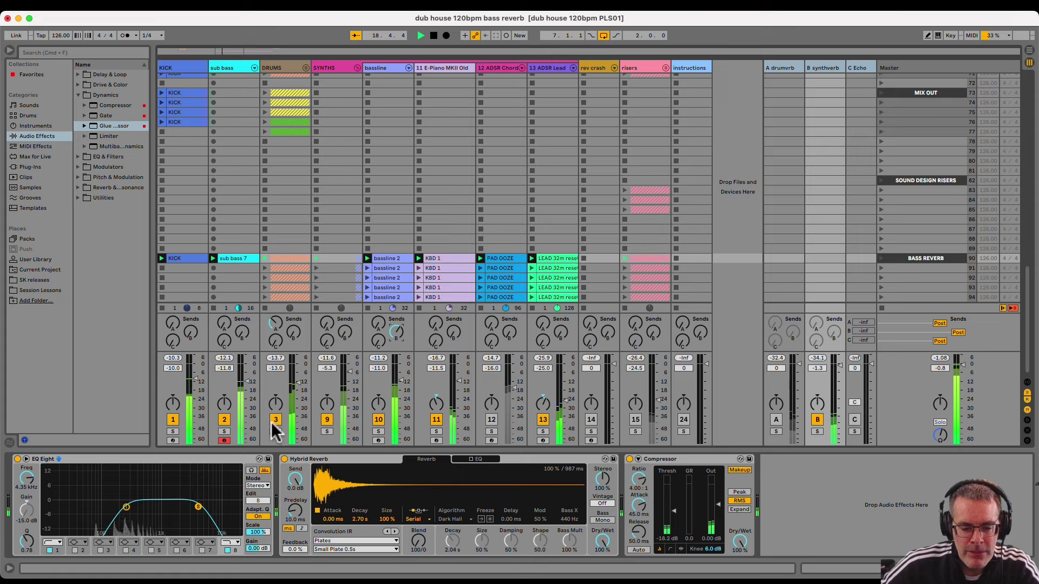
click(173, 421)
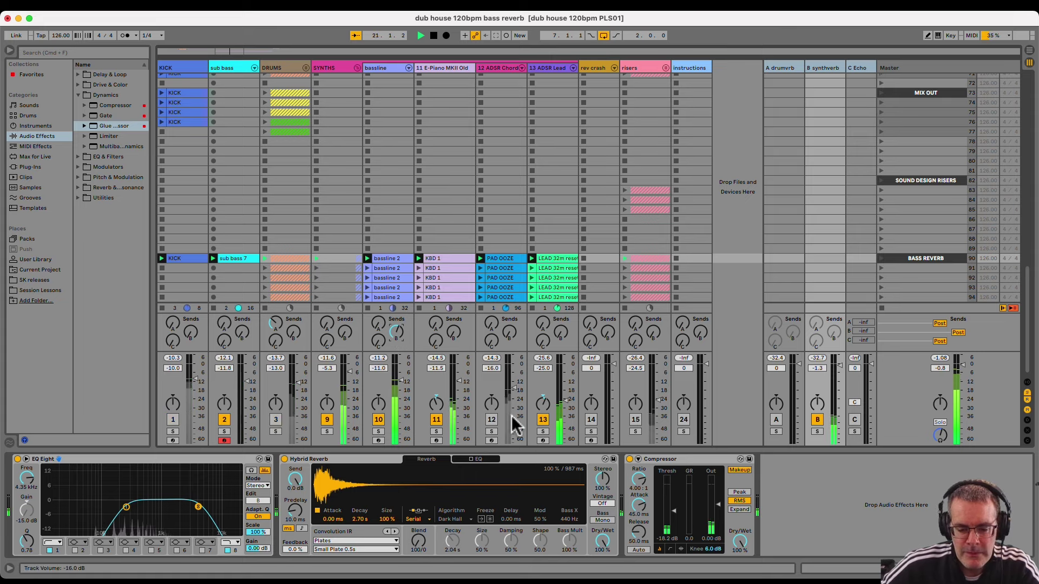
click(378, 419)
click(436, 420)
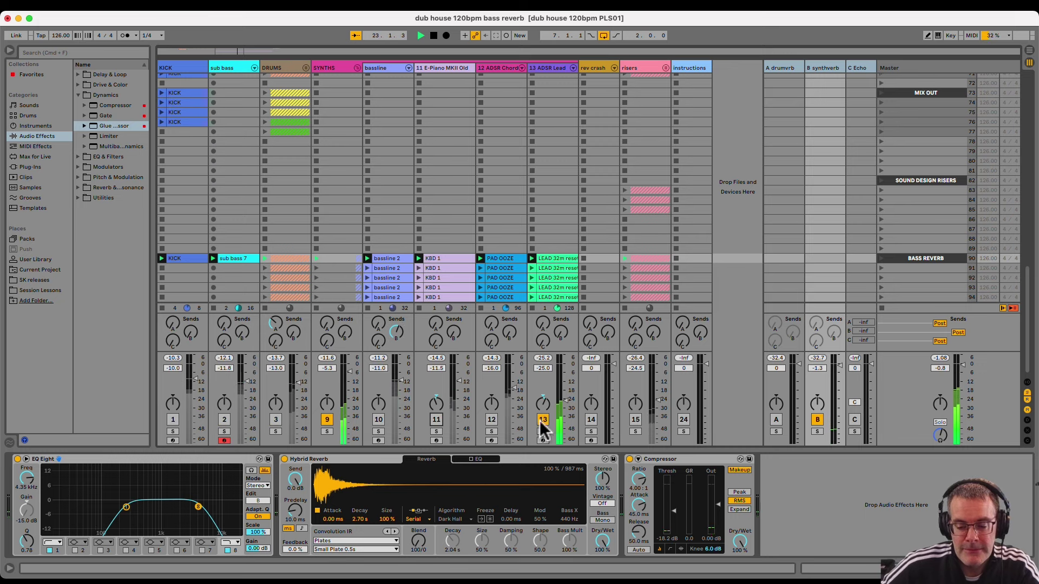
click(436, 421)
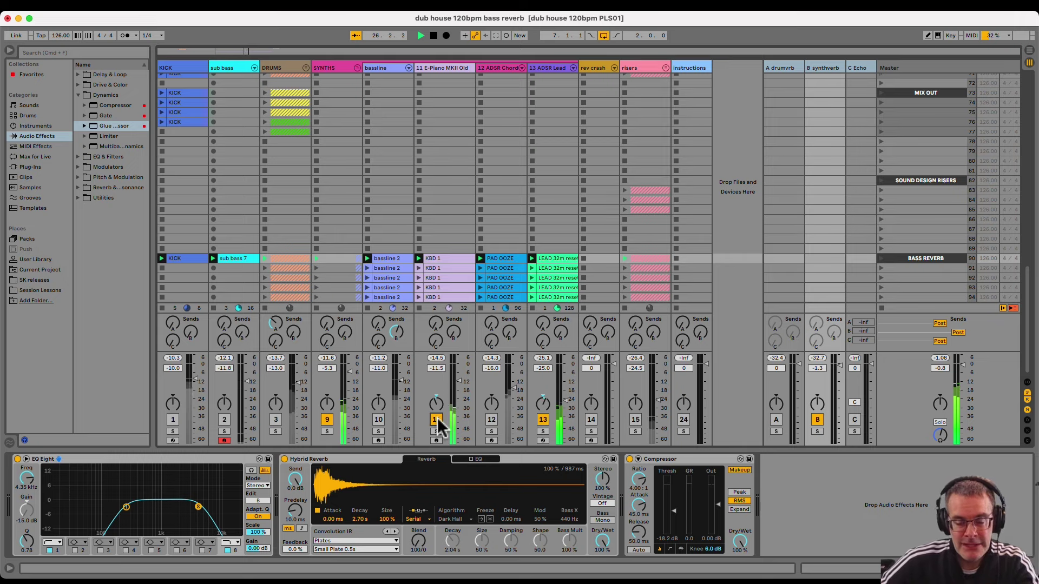
click(223, 420)
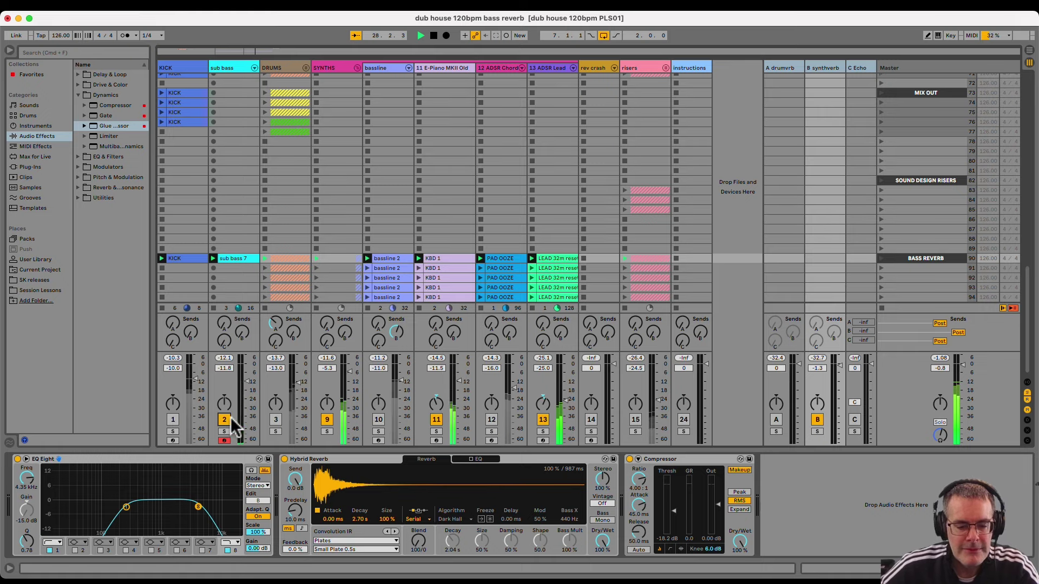
Check the mix on the Master's enlarged spectrum analyser, re-enable the bassline, and show its instrument chain
key(Tab)
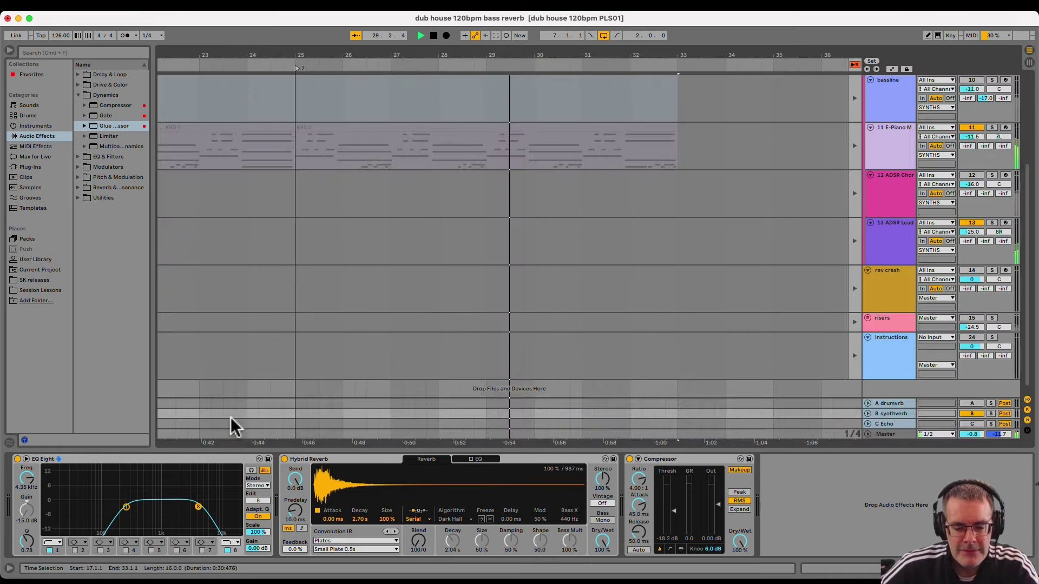
key(Tab)
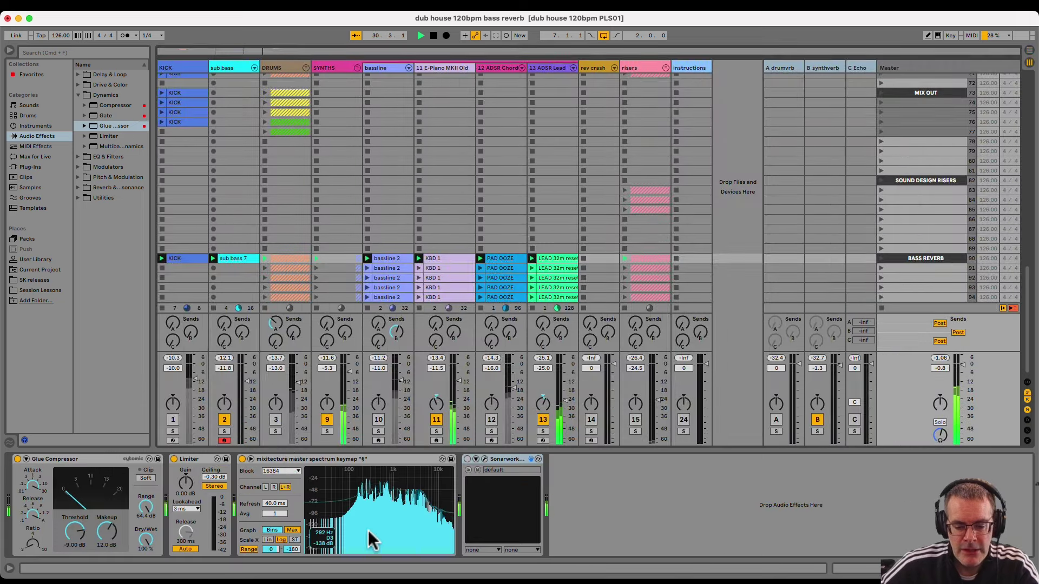
click(371, 533)
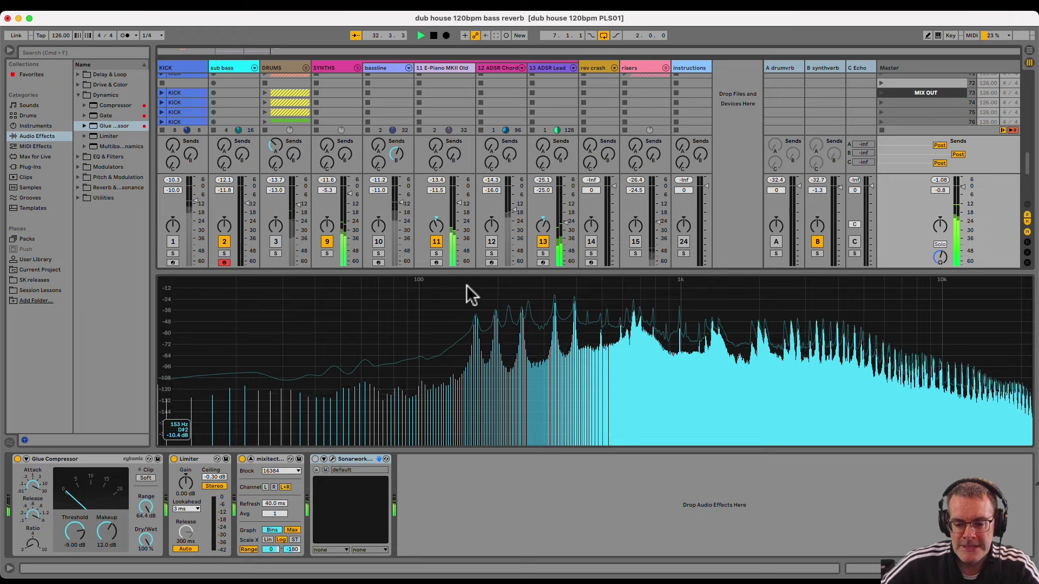
click(378, 241)
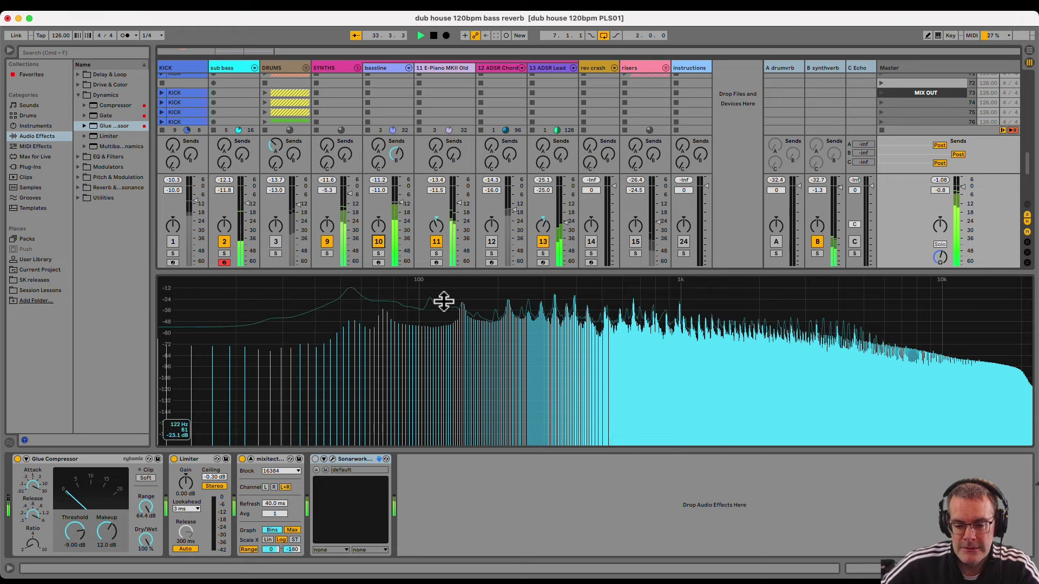
click(387, 67)
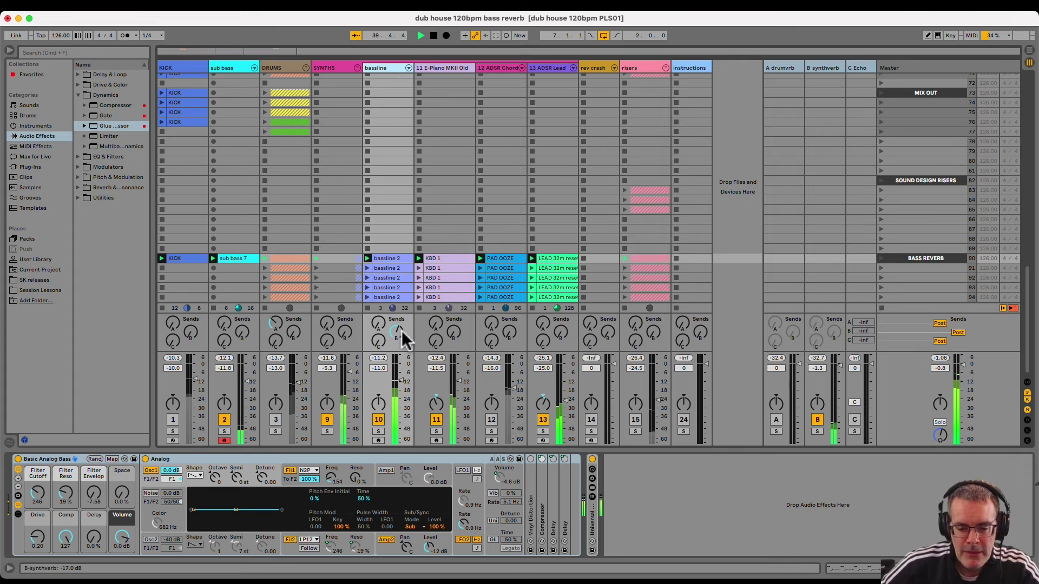
Drop the bassline's Send B to -inf, then bring it back up to about -18 dB
drag(401, 330, 399, 330)
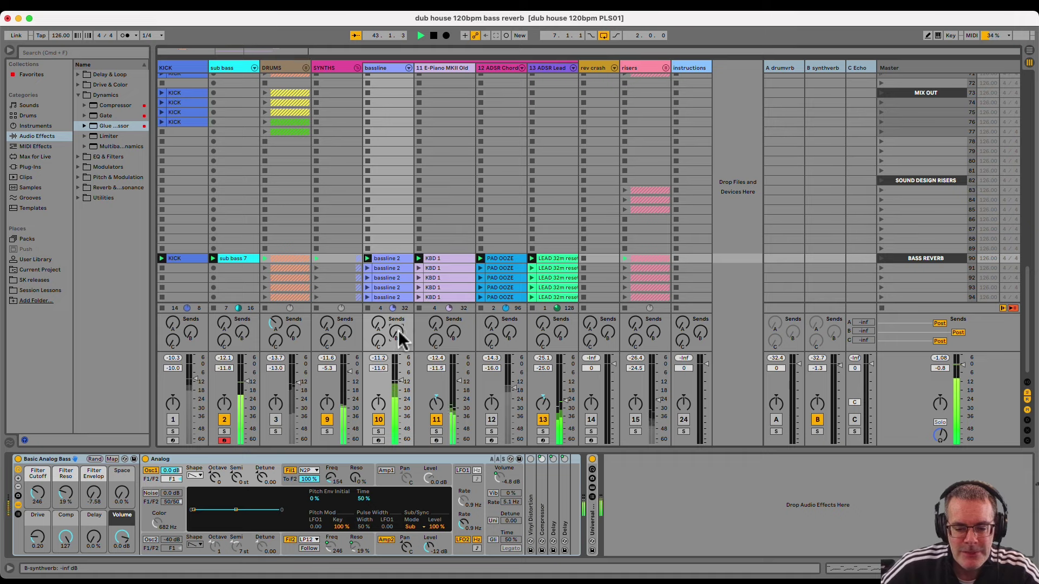
drag(398, 331, 398, 336)
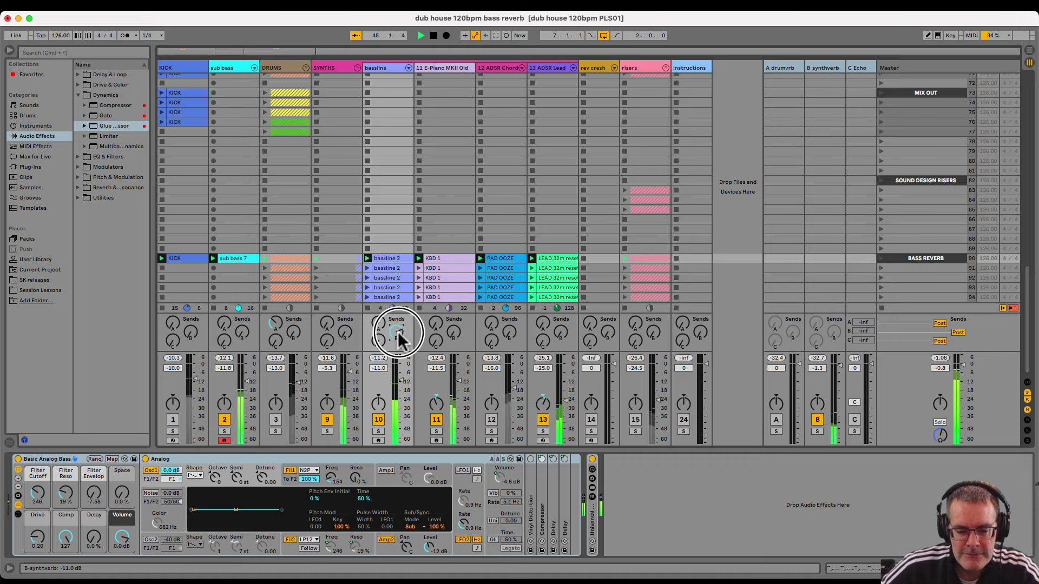
Show the return's EQ Eight, compare its bypass, enlarge the graph, select band 1, and solo the return
click(815, 67)
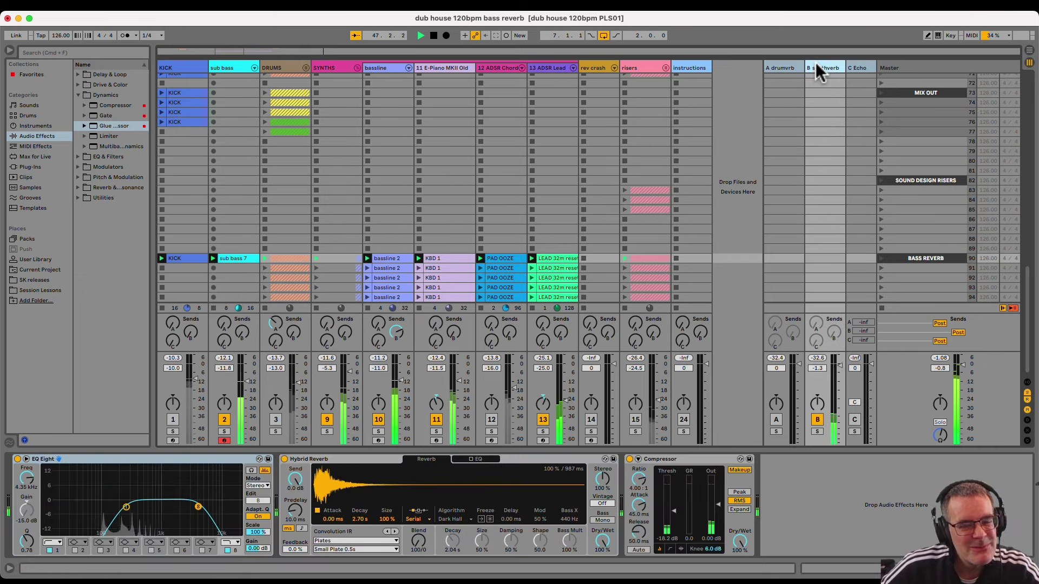
click(17, 459)
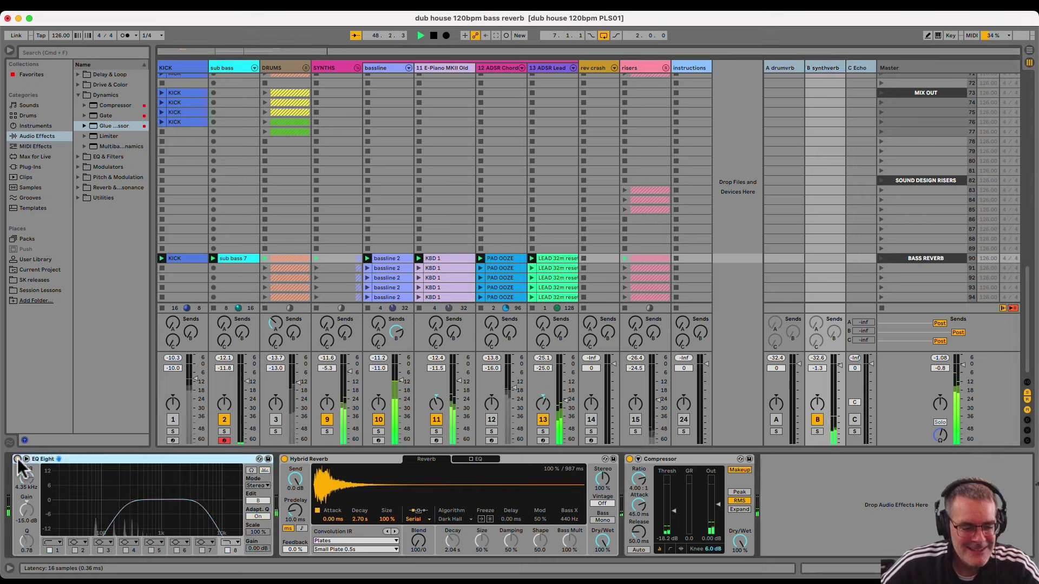
click(17, 459)
double_click(100, 483)
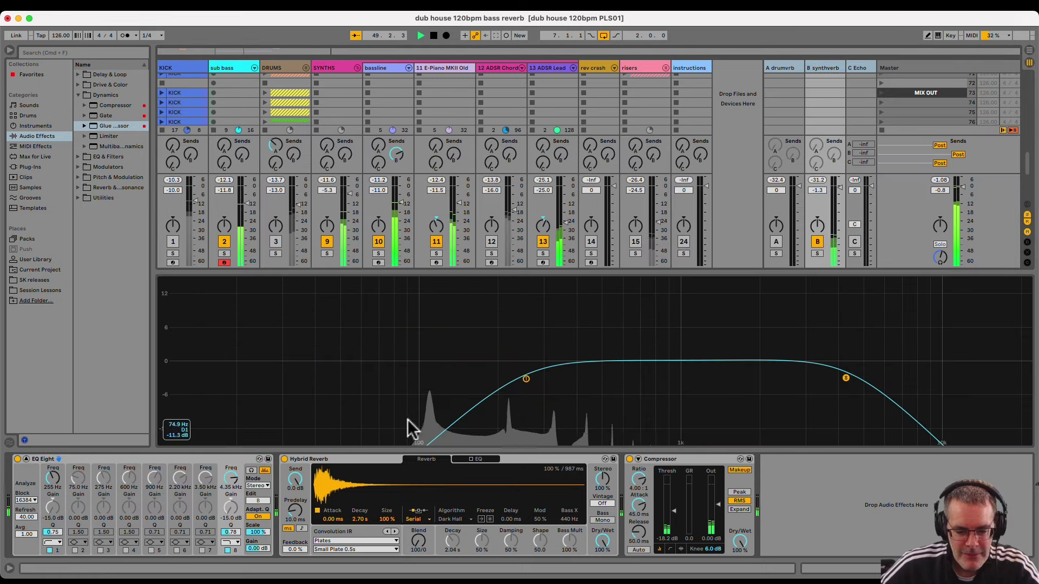
click(525, 379)
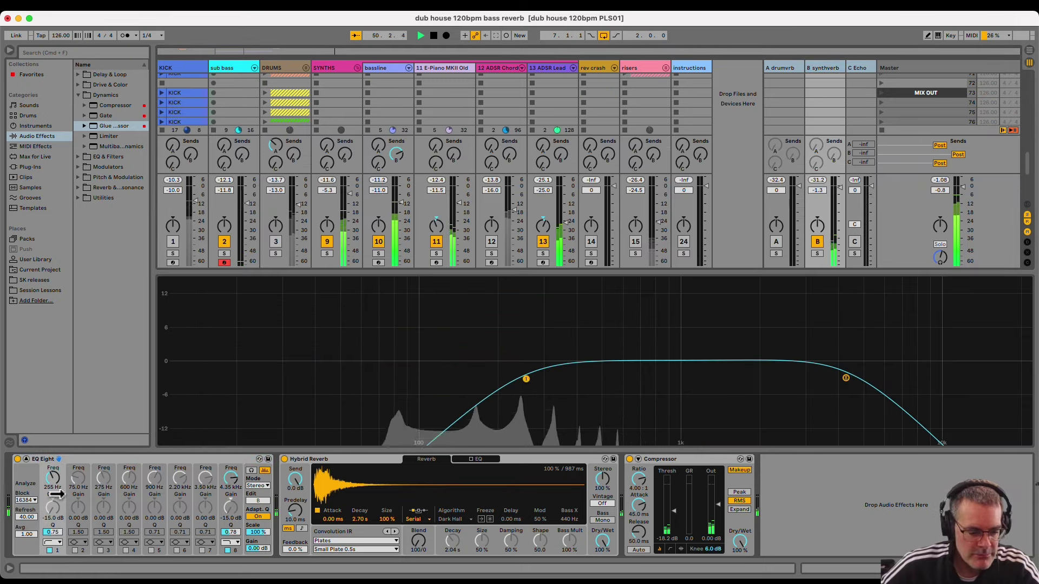
click(54, 477)
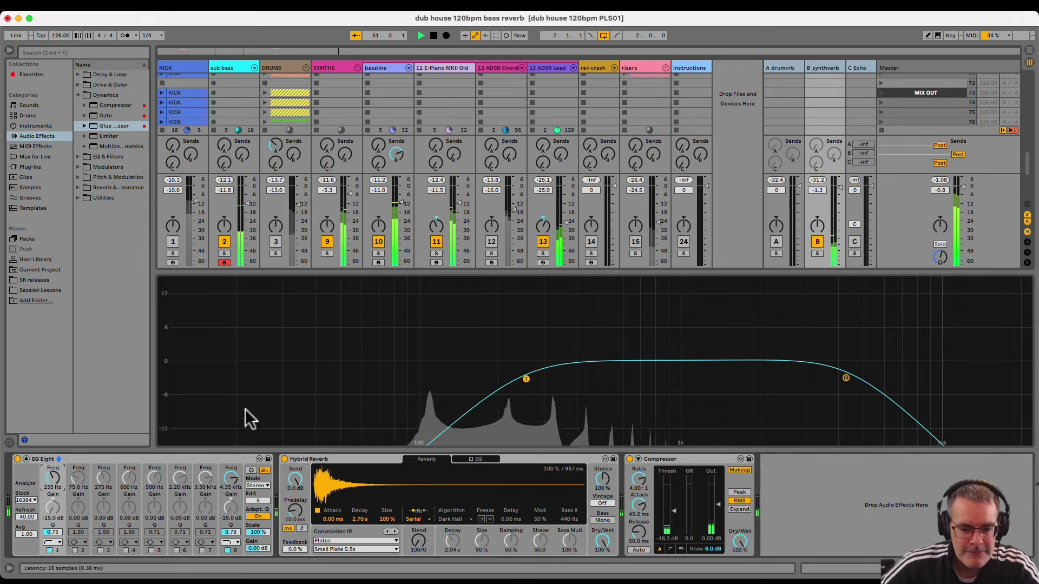
click(817, 253)
Set the EQ Eight band 1 low-cut to 250 Hz and band 8 high-cut to 5000 Hz
drag(52, 476, 49, 481)
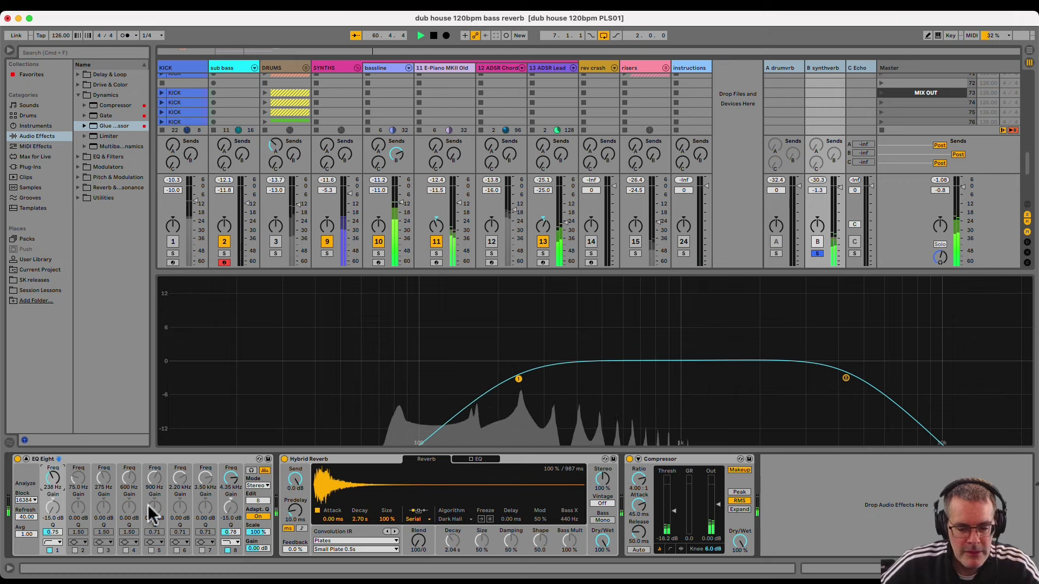
drag(232, 479, 231, 479)
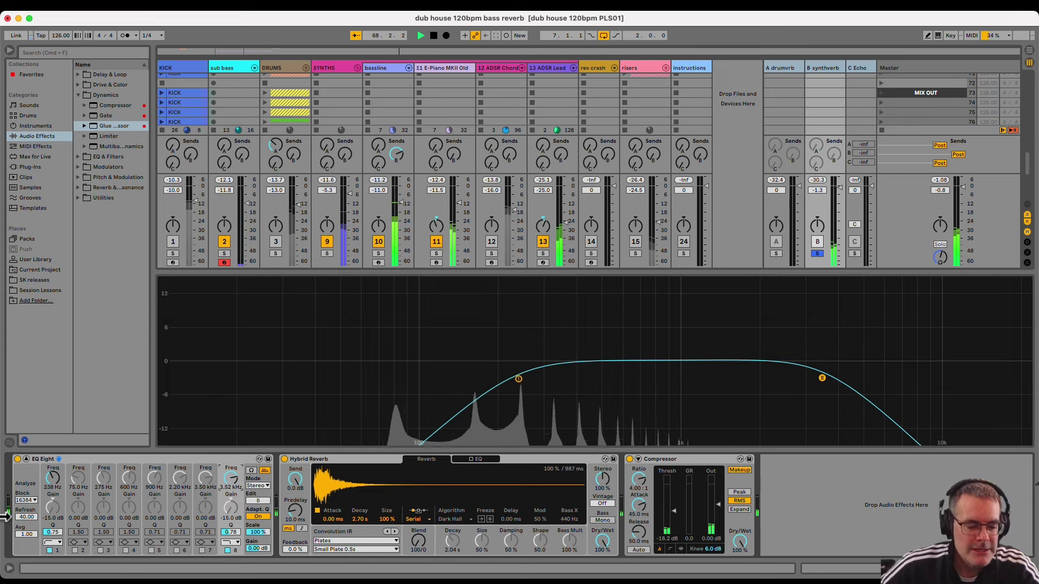
drag(54, 488, 79, 483)
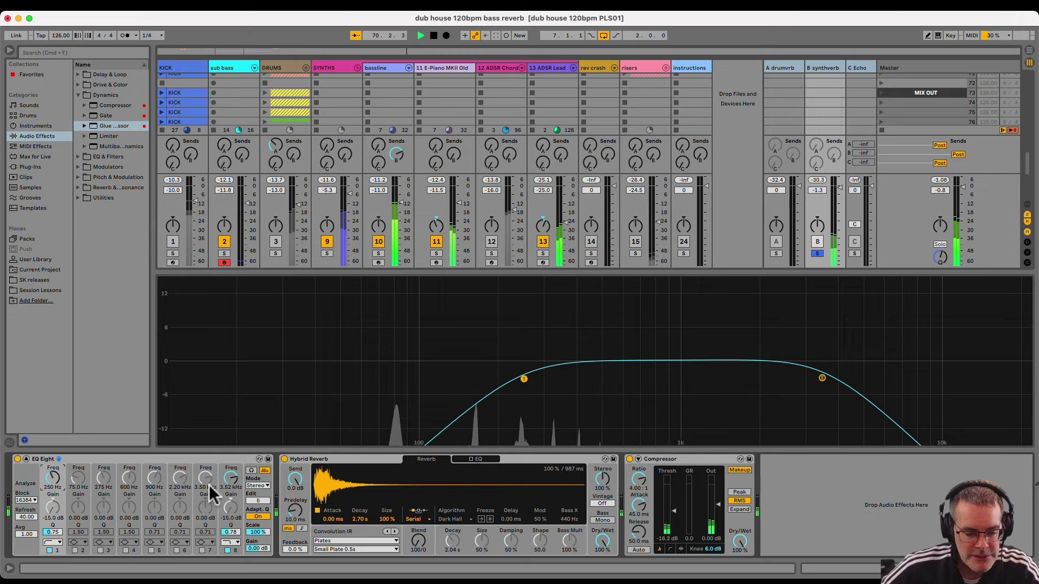
click(231, 483)
text(50)
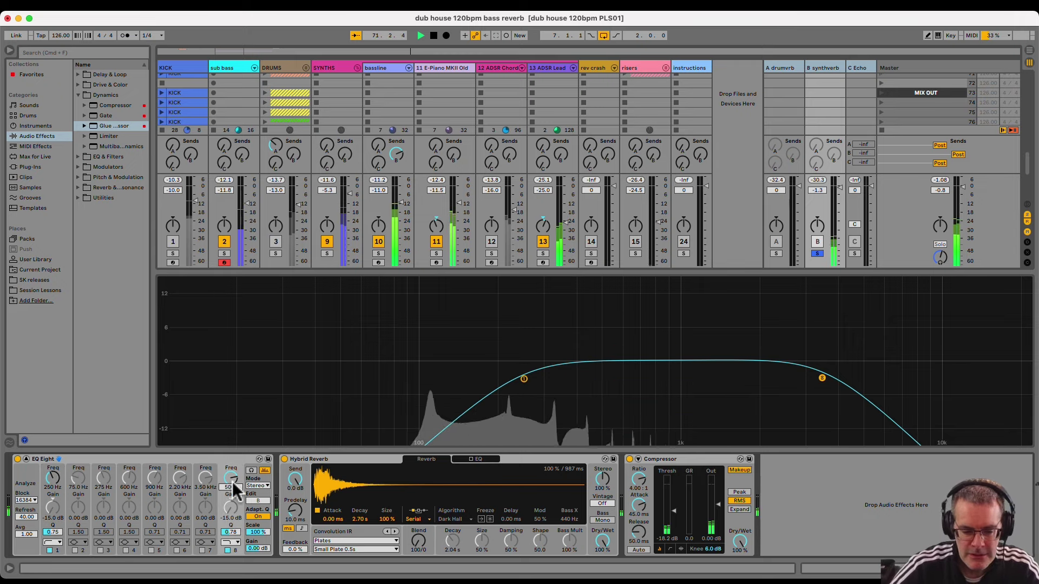
text(00)
key(Return)
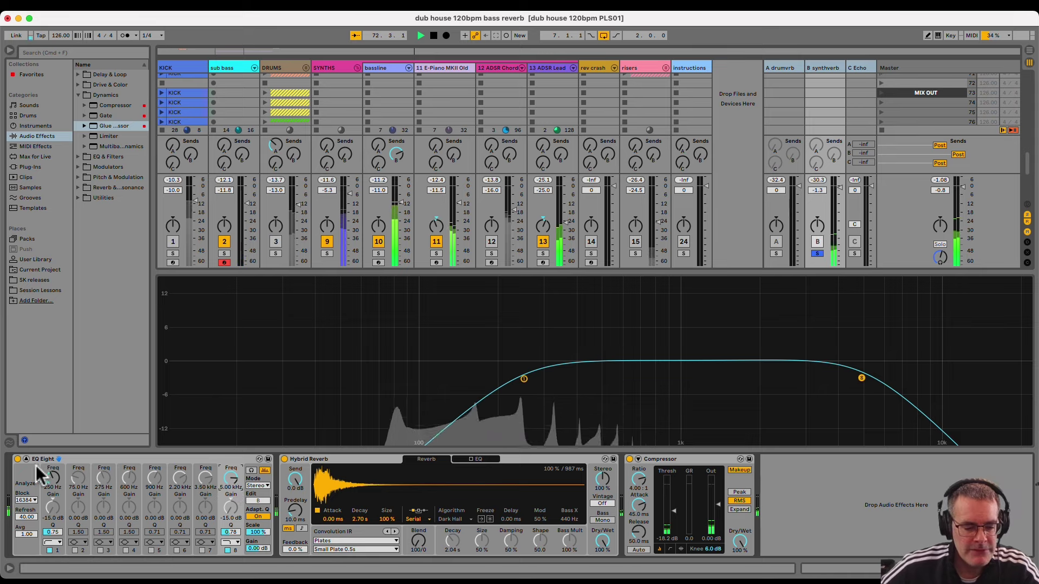
Compare the EQ bypassed and active, collapse the graph, and un-solo the synthverb return
click(17, 459)
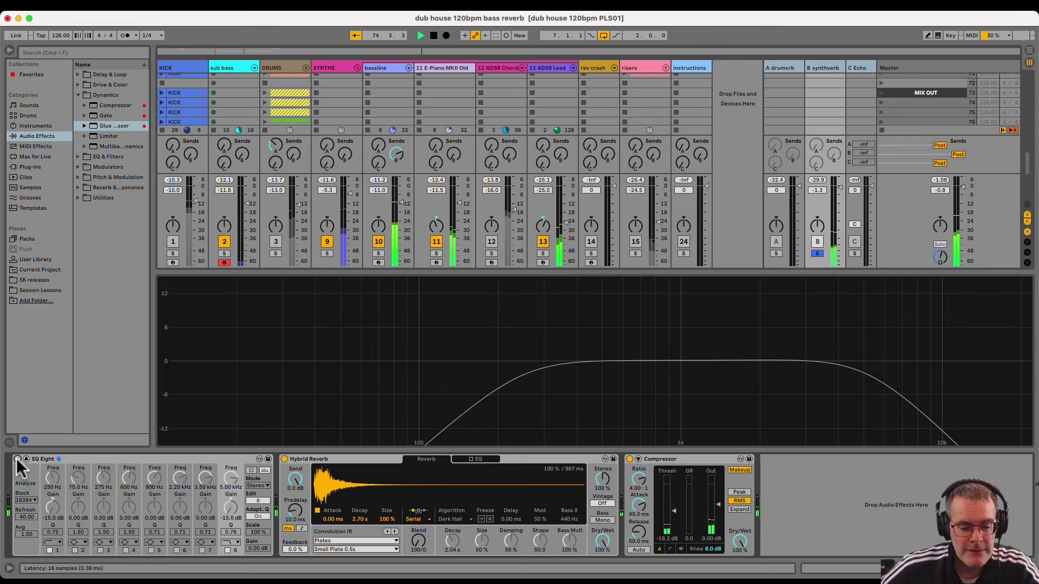
click(18, 459)
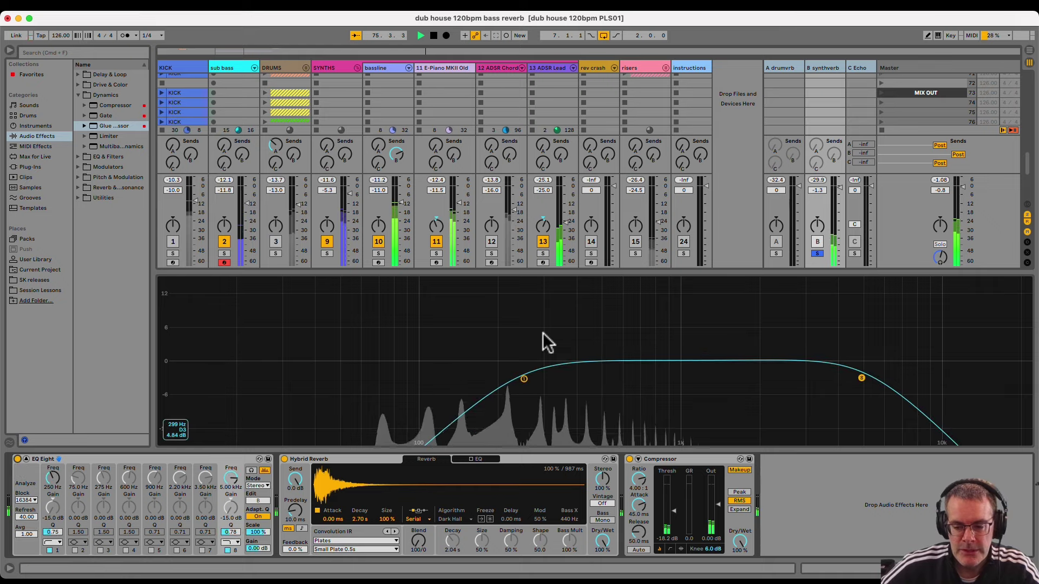
click(816, 254)
click(817, 242)
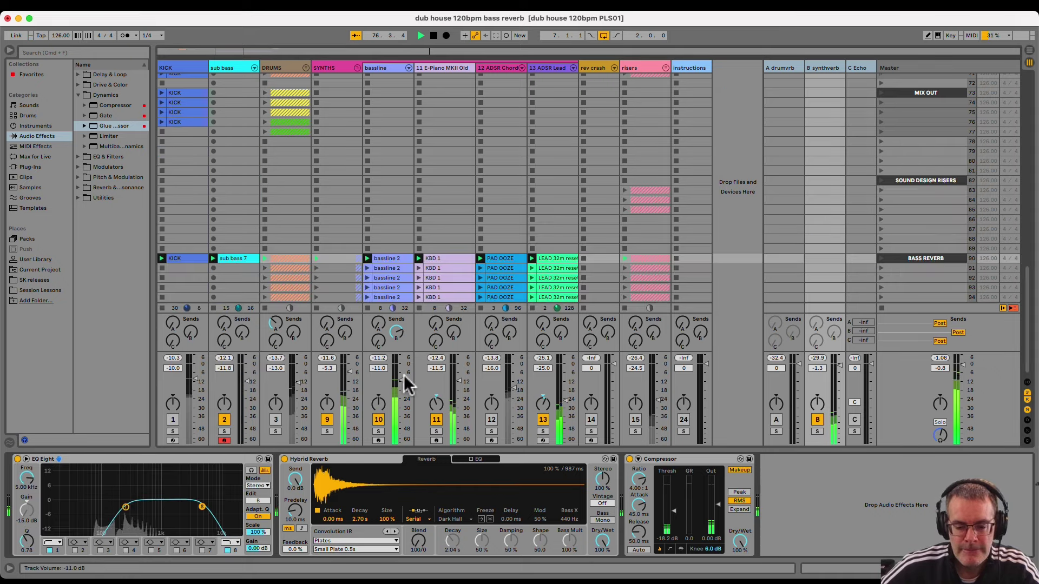
Un-mute the drums and kick, and set the bassline's Send B to about -9.2 dB
click(396, 334)
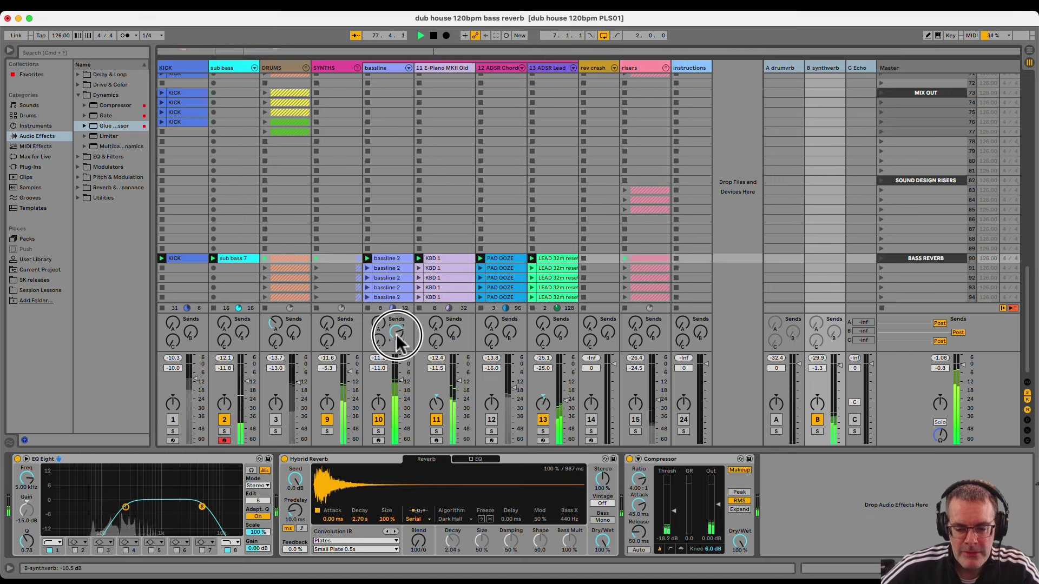
drag(396, 335, 395, 330)
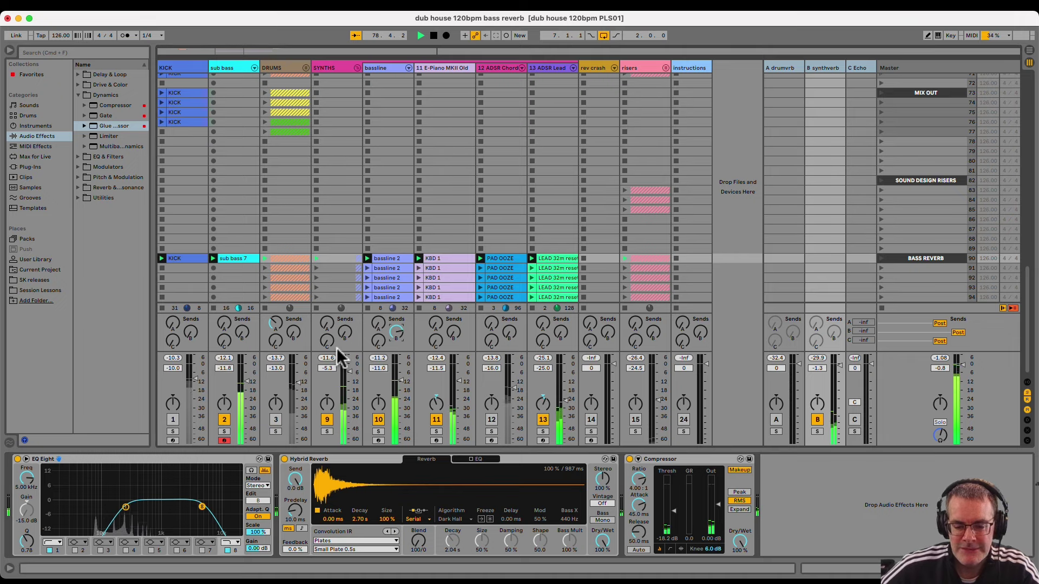
click(275, 420)
click(173, 420)
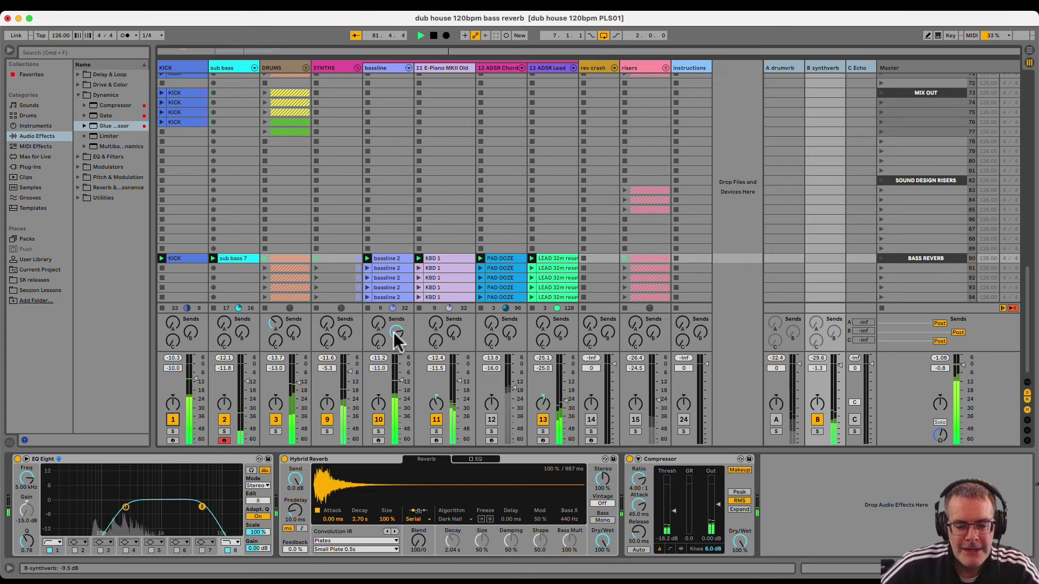
drag(395, 334, 395, 335)
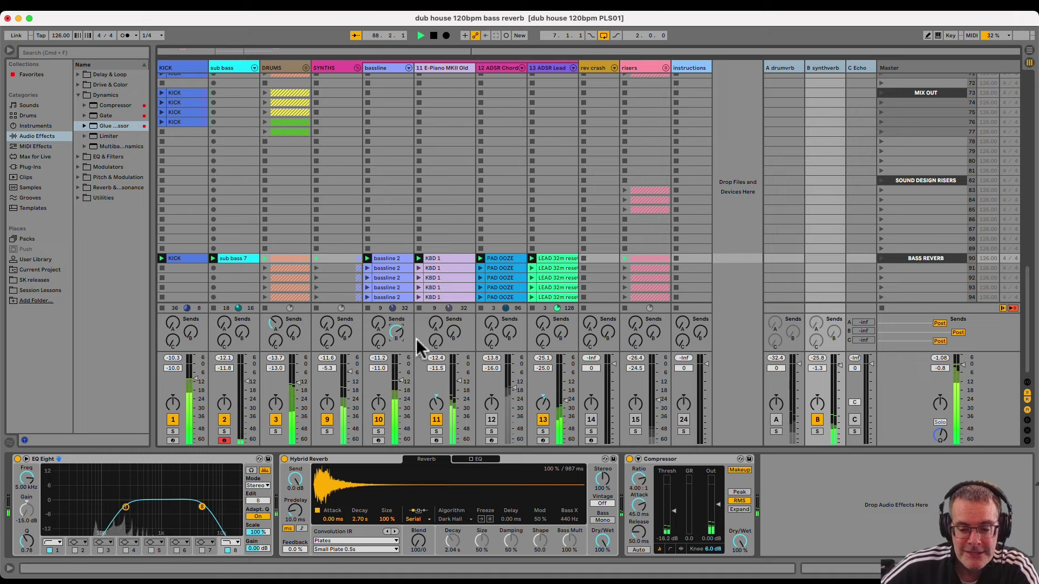
Raise the ADSR Lead's synthverb send to -21.3 dB and bring the E-Piano's send up from silence
click(557, 333)
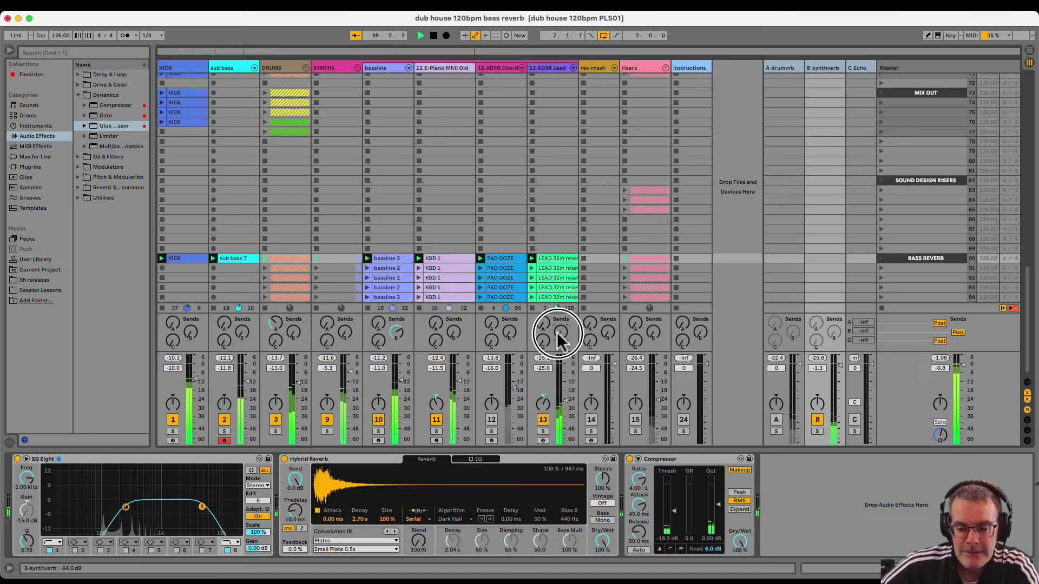
drag(557, 332, 556, 334)
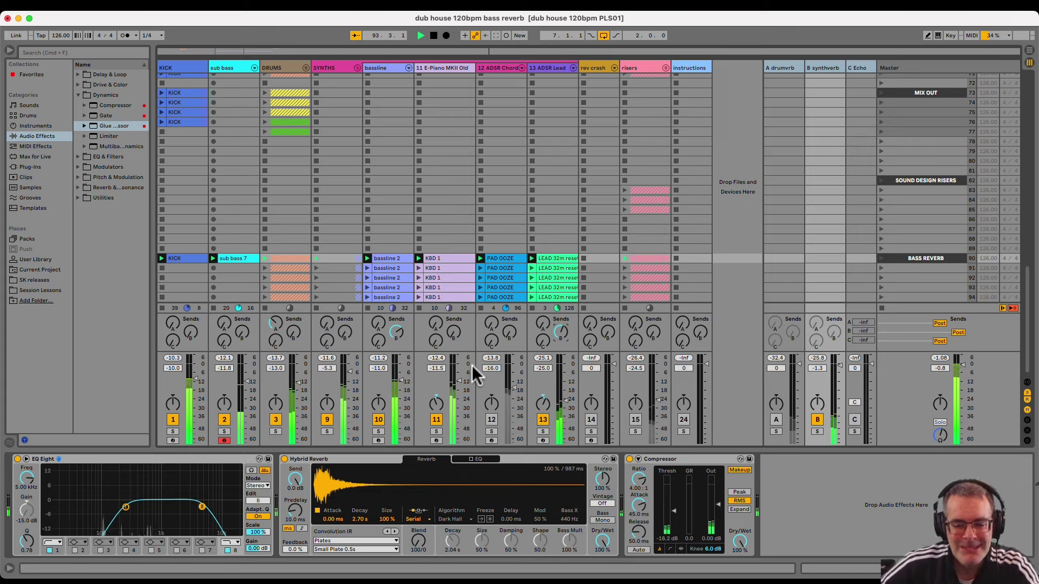
click(454, 334)
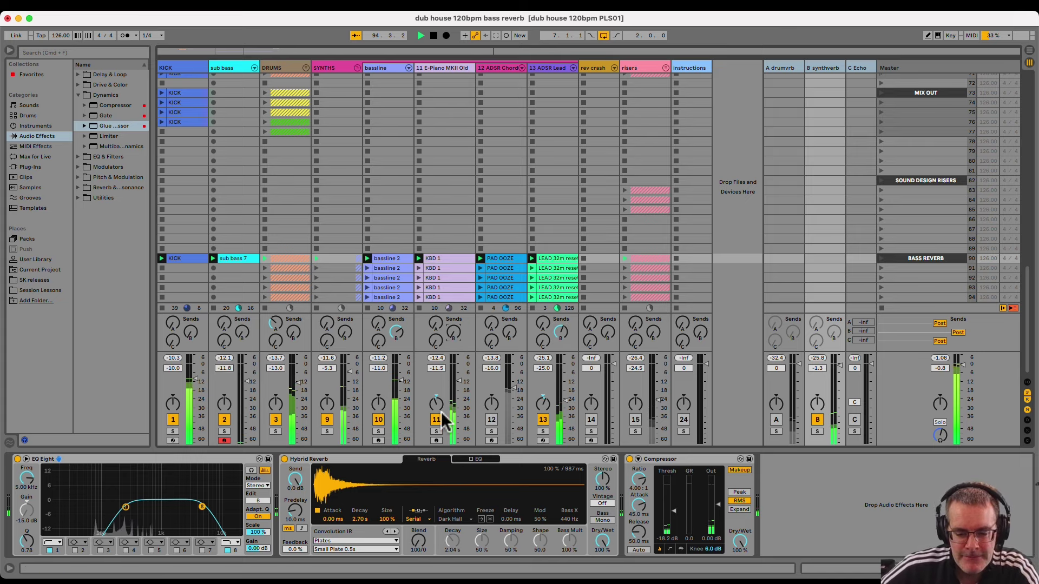
drag(455, 335, 455, 335)
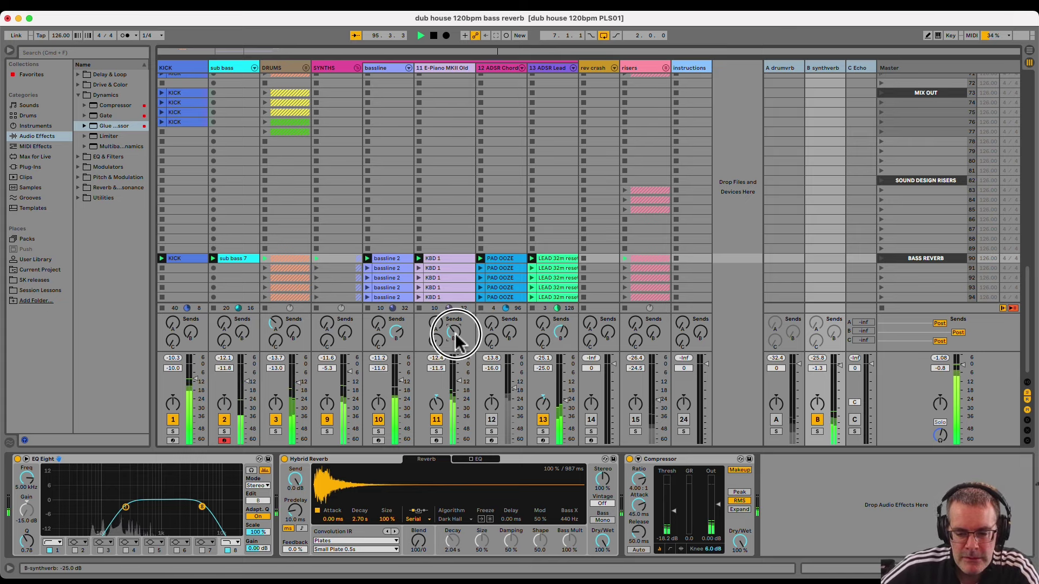
drag(455, 335, 456, 336)
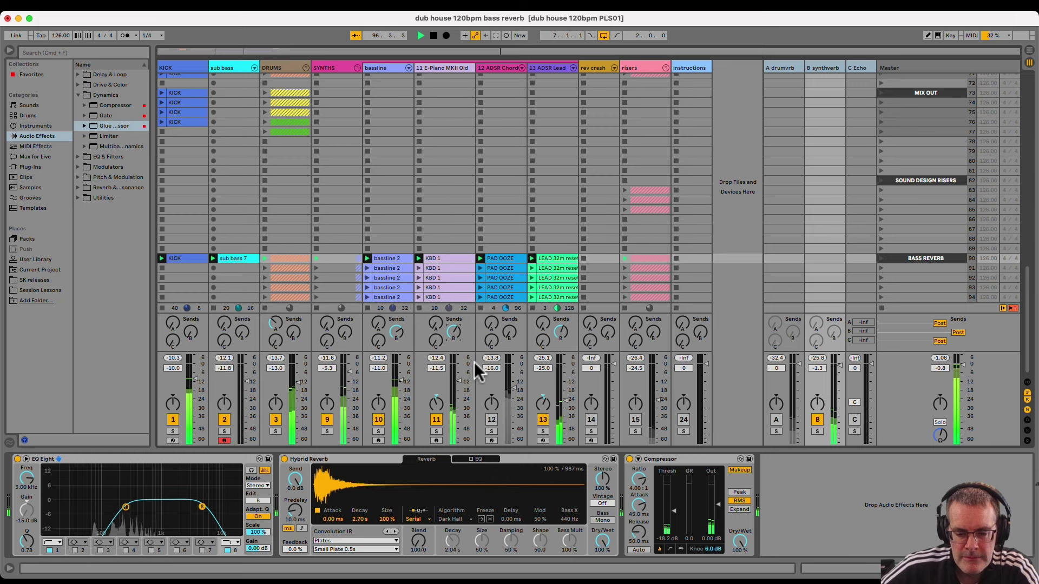
Mute the lead and bassline tracks and settle the E-Piano's synthverb send at about -10 dB
click(544, 421)
click(377, 420)
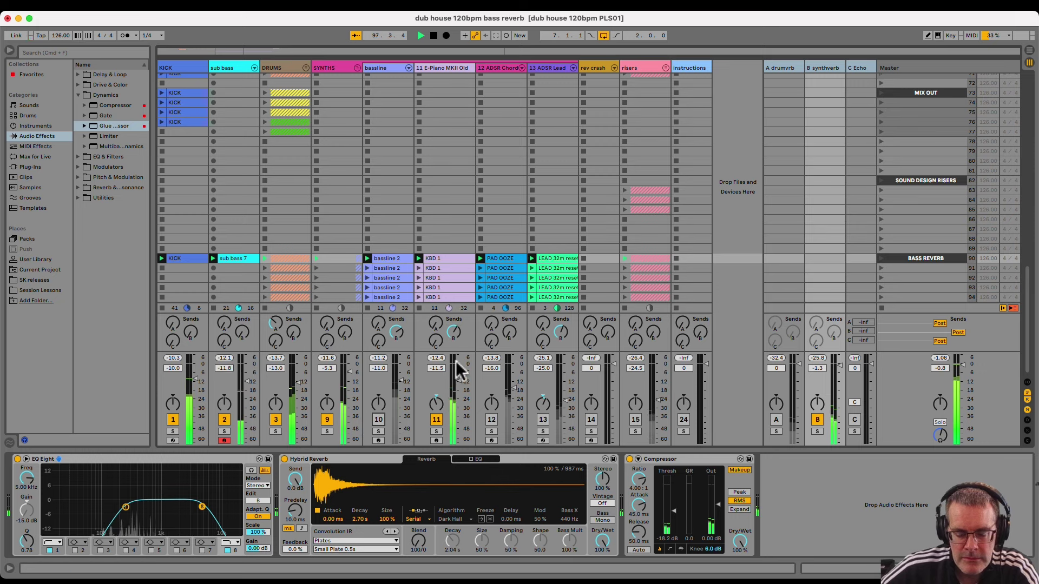
drag(455, 341, 457, 340)
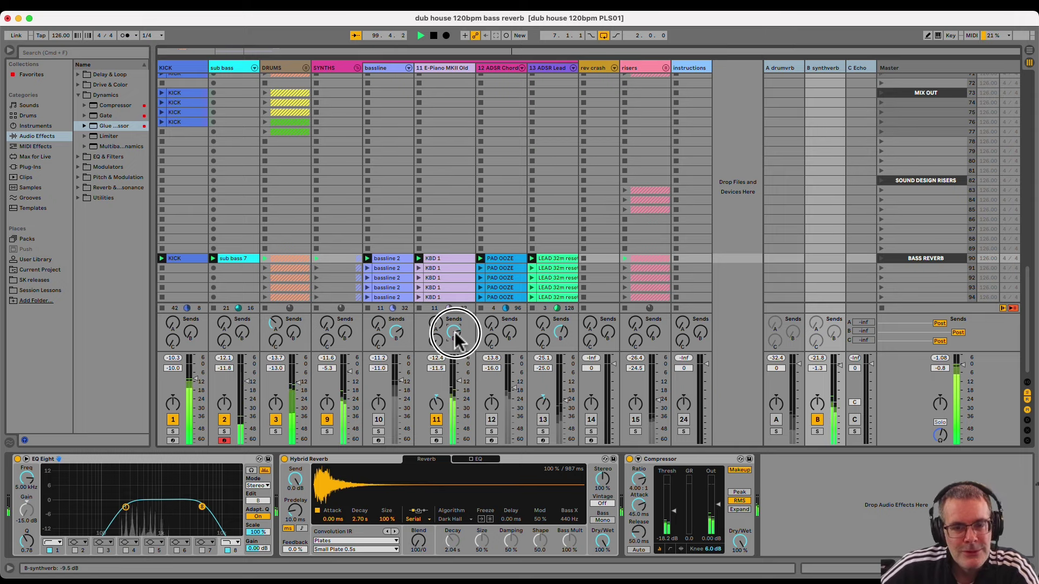
drag(453, 332, 453, 379)
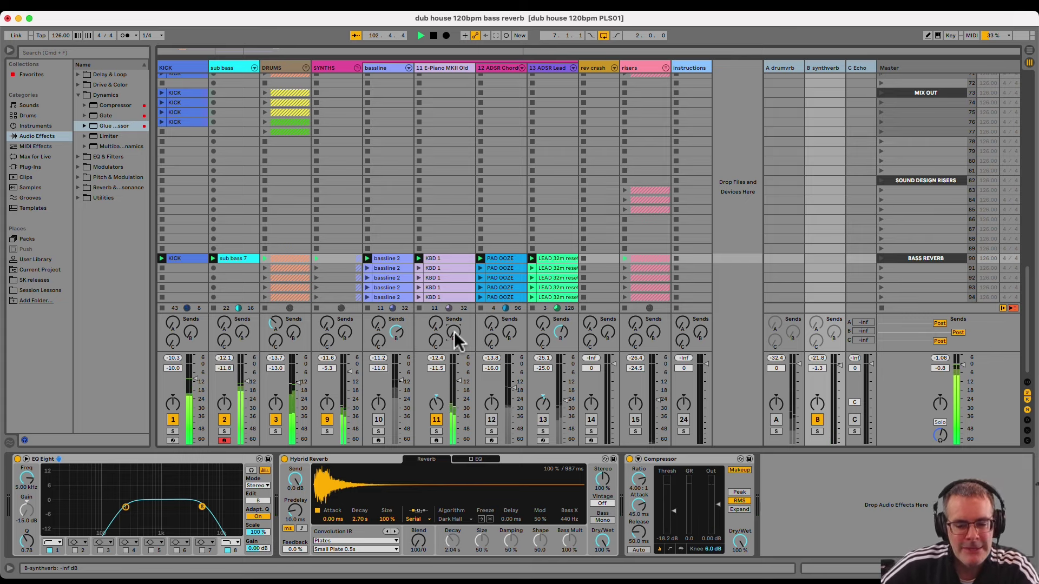
drag(454, 332, 453, 331)
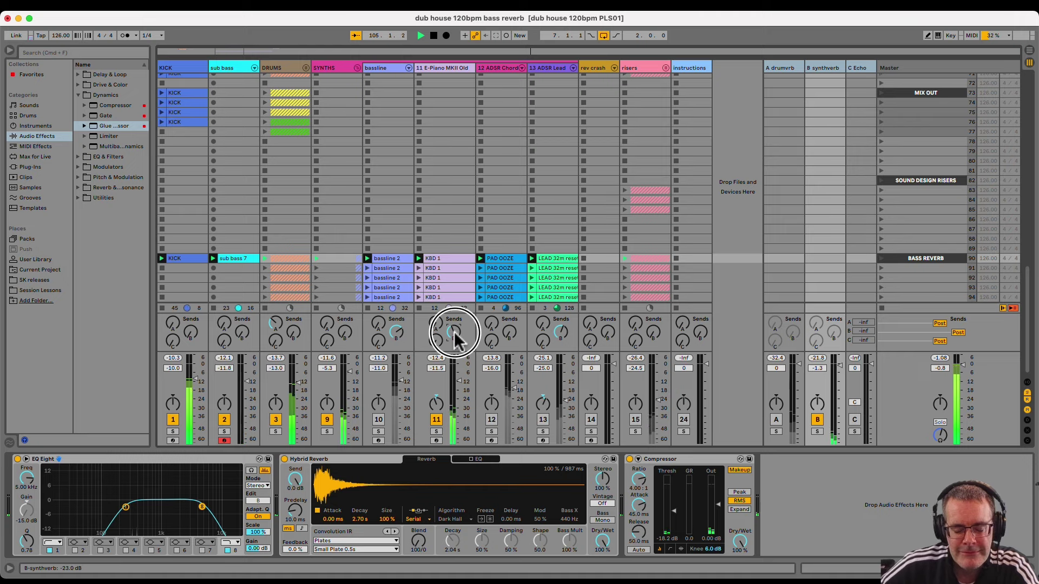
drag(455, 335, 457, 340)
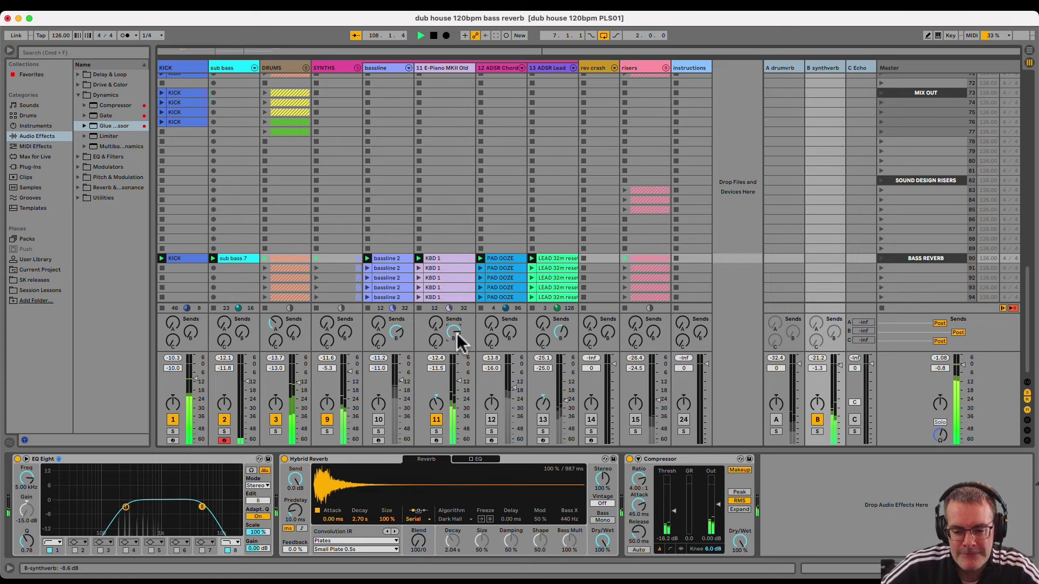
click(456, 339)
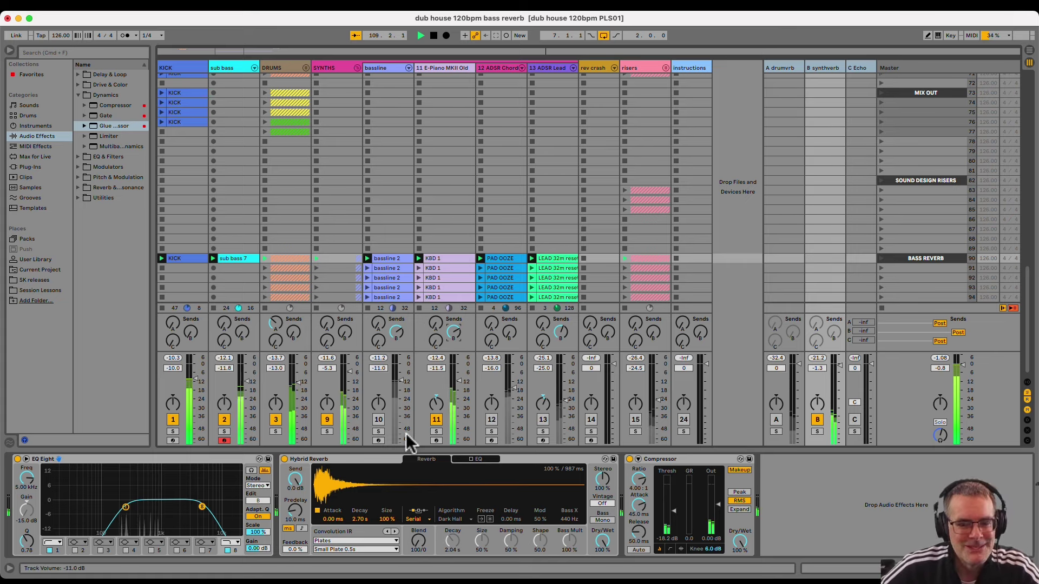
Unmute the bassline at -10 dB volume and the ADSR Lead, then show the bassline's instrument
click(378, 420)
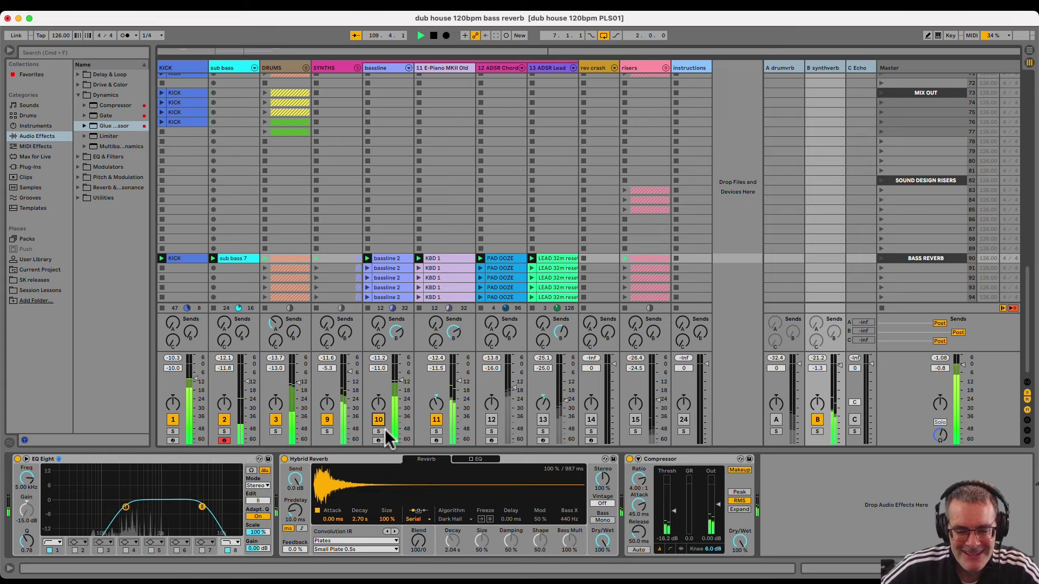
click(395, 332)
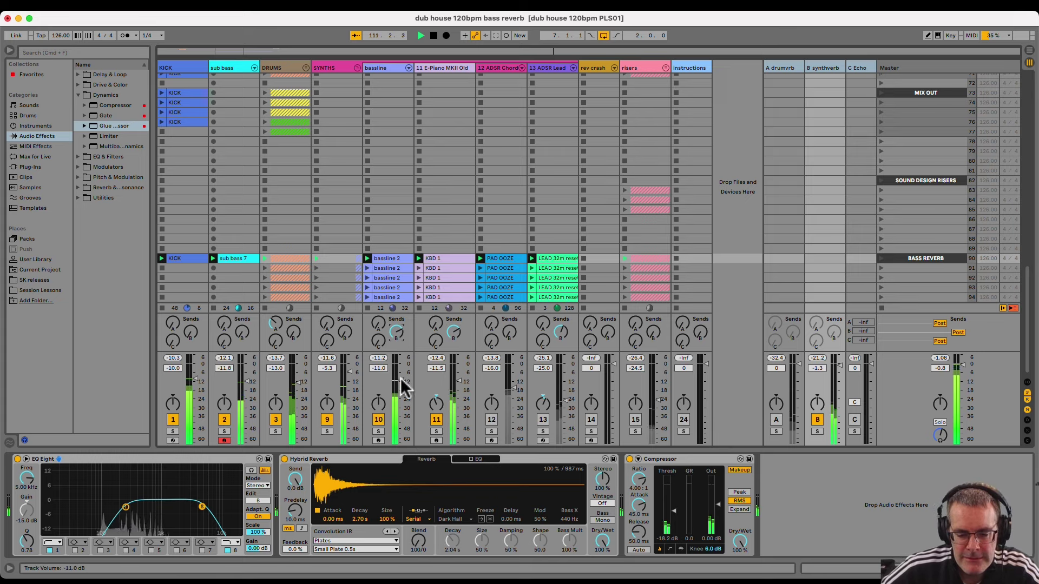
drag(401, 378, 403, 377)
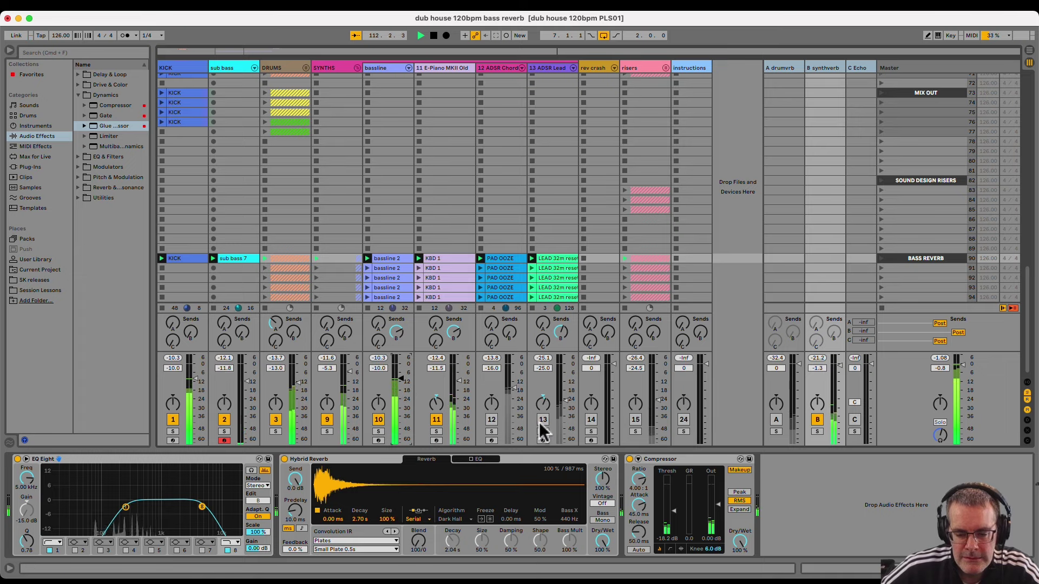
click(560, 336)
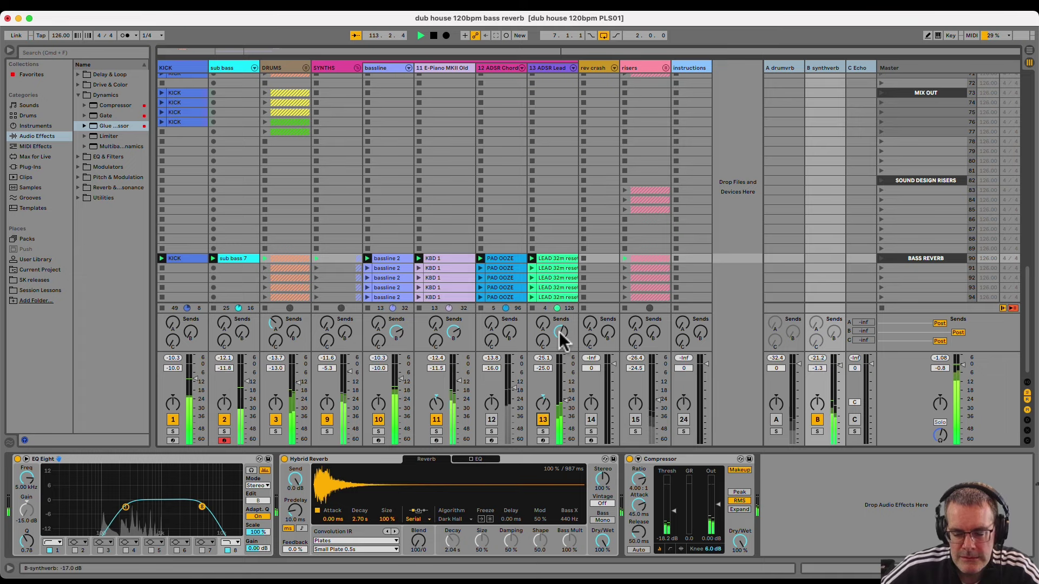
click(378, 69)
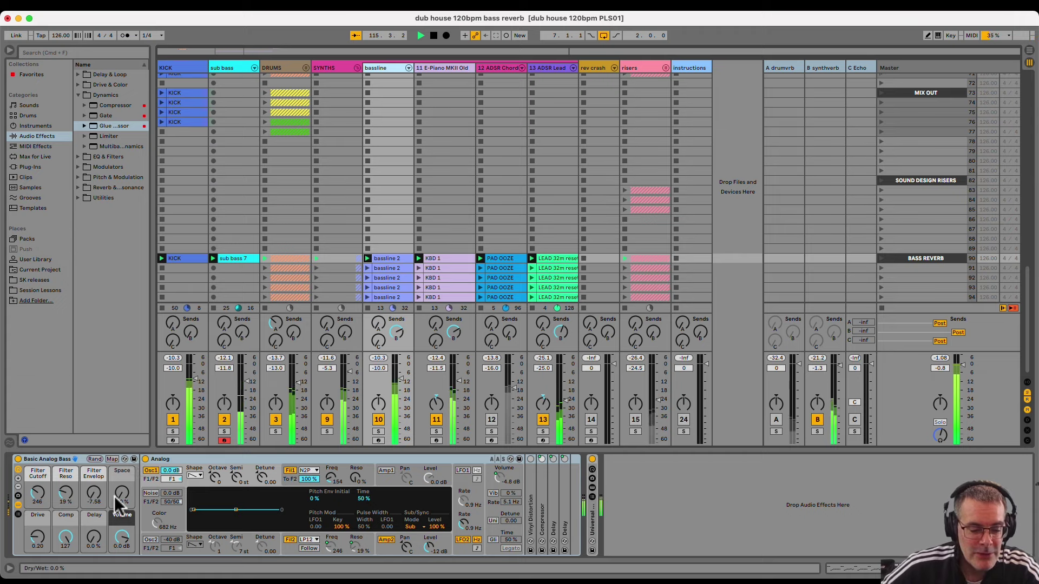
Mute the E-Piano, raise the bass synth's Space to about 34 %, and play the bassline solo
click(436, 421)
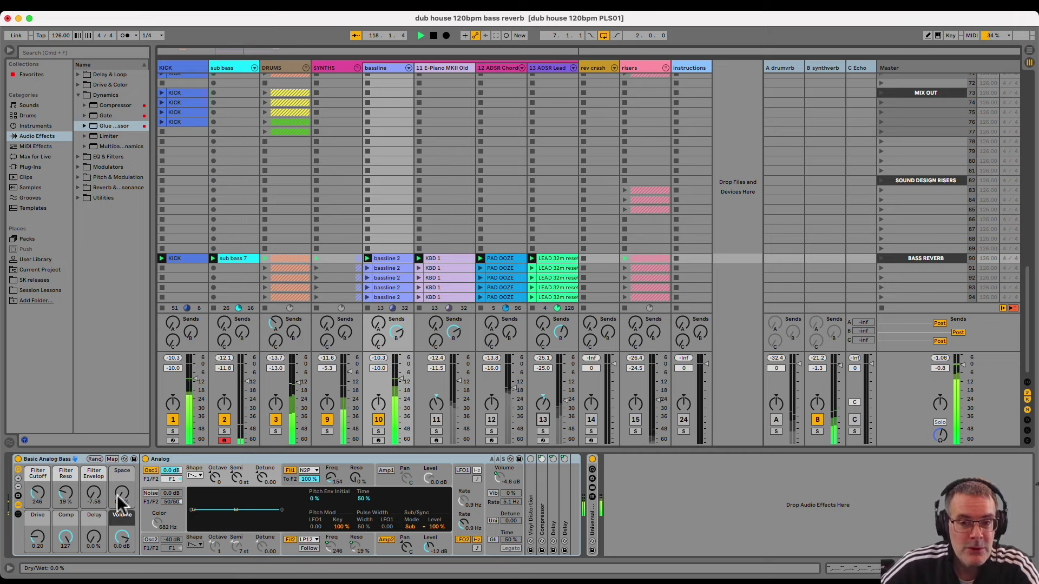
drag(120, 498, 120, 501)
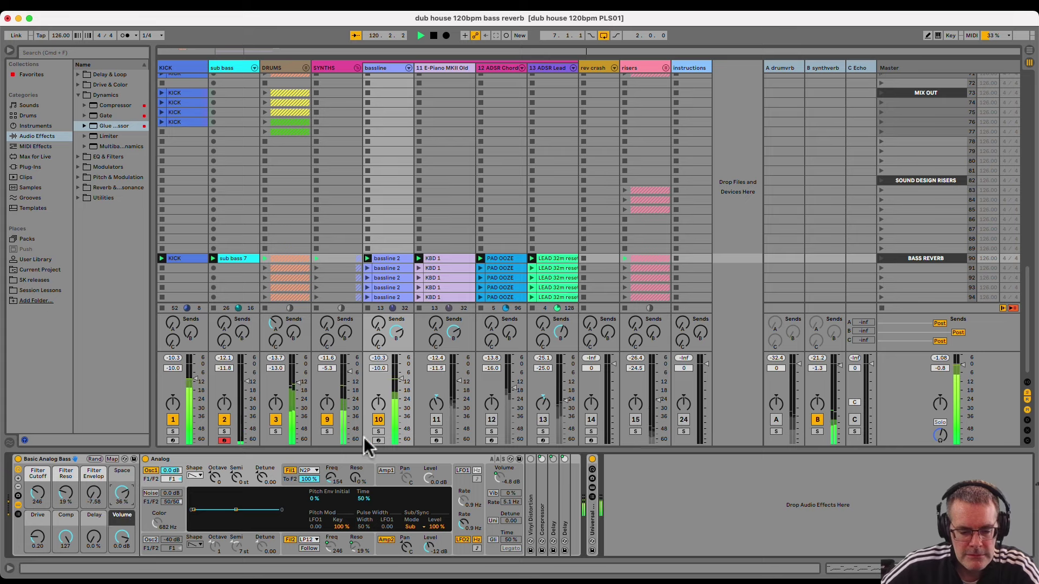
click(378, 431)
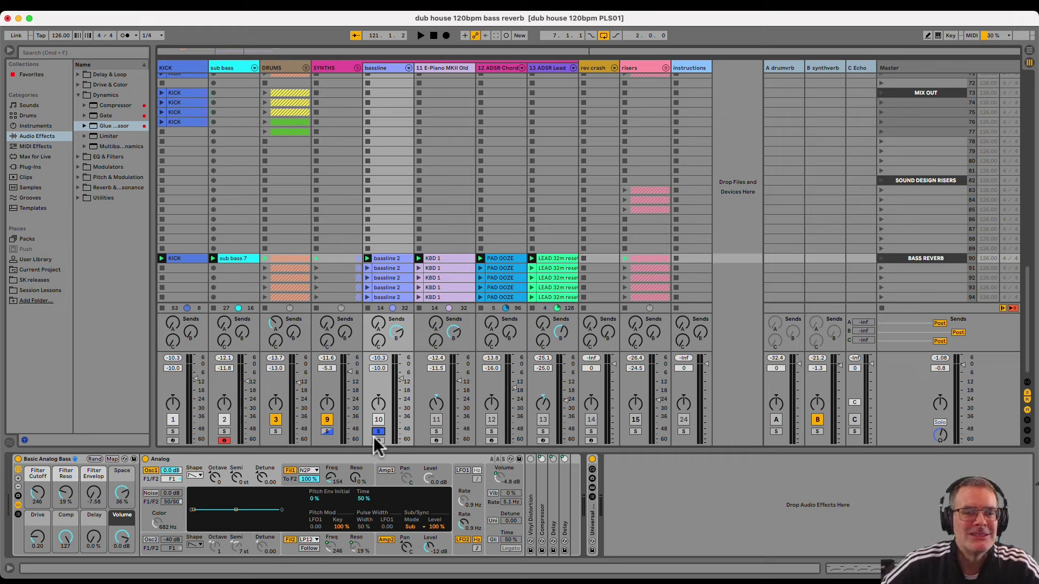
key(space)
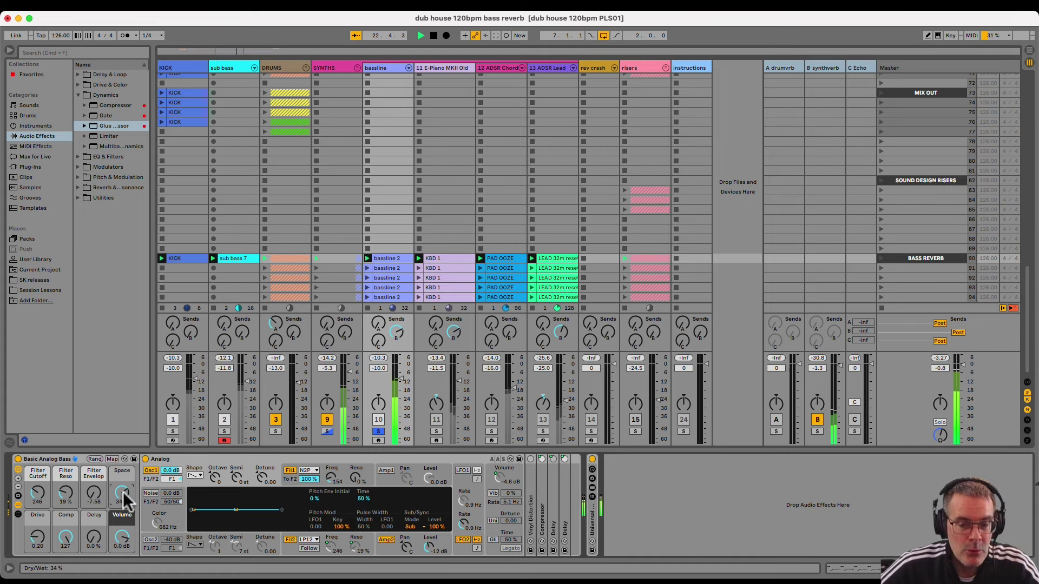
Switch the solo from bassline to sub bass and back off, then mute the KICK track
scroll(126, 499, down, 2)
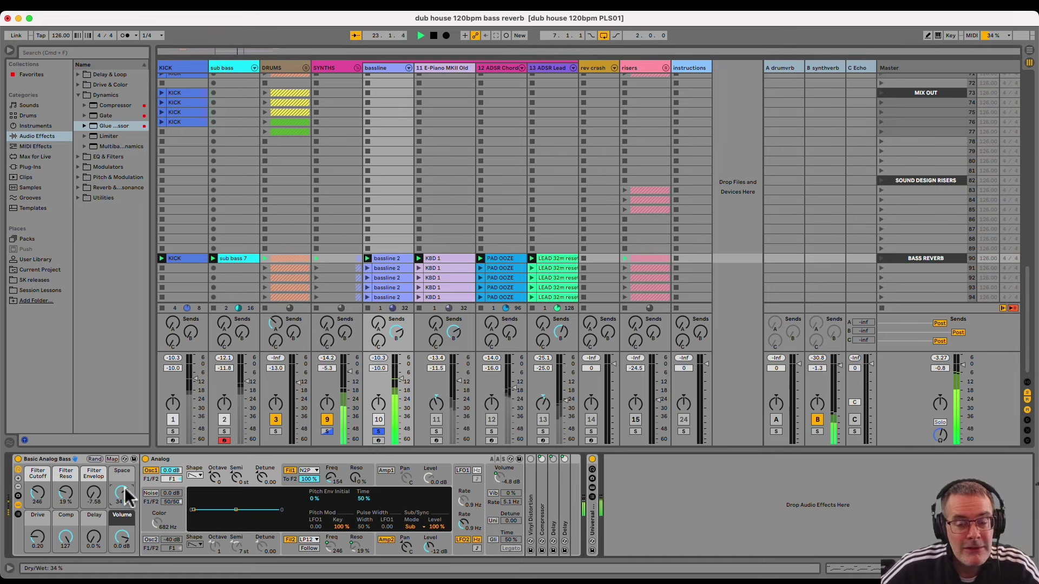
click(381, 432)
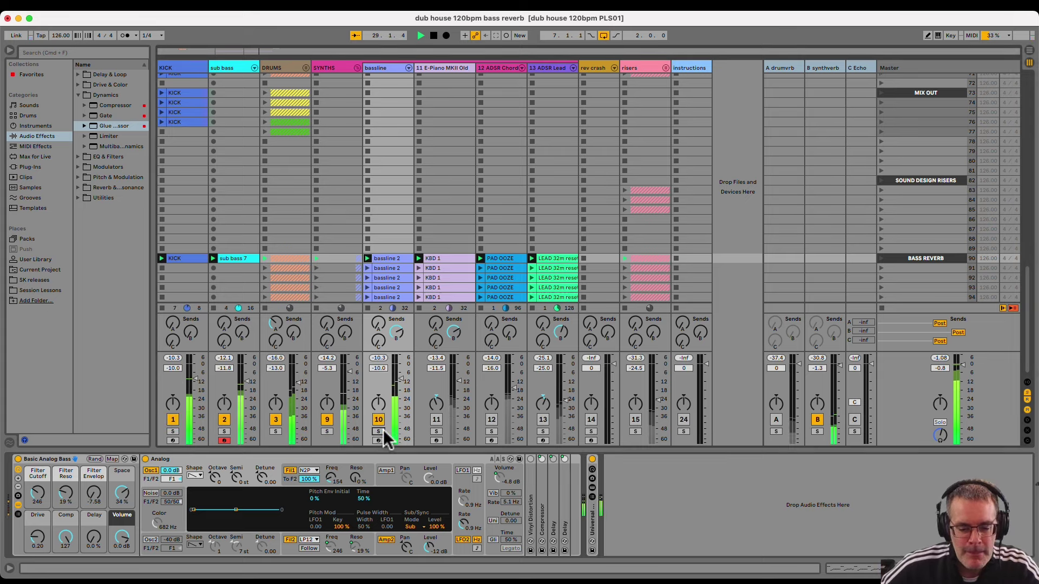
click(224, 431)
click(223, 431)
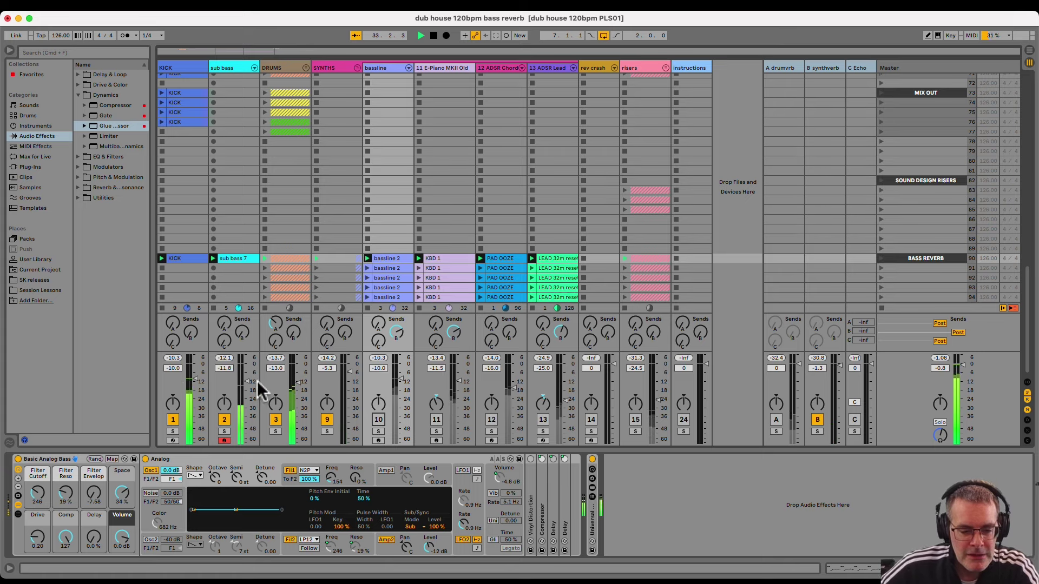
click(172, 422)
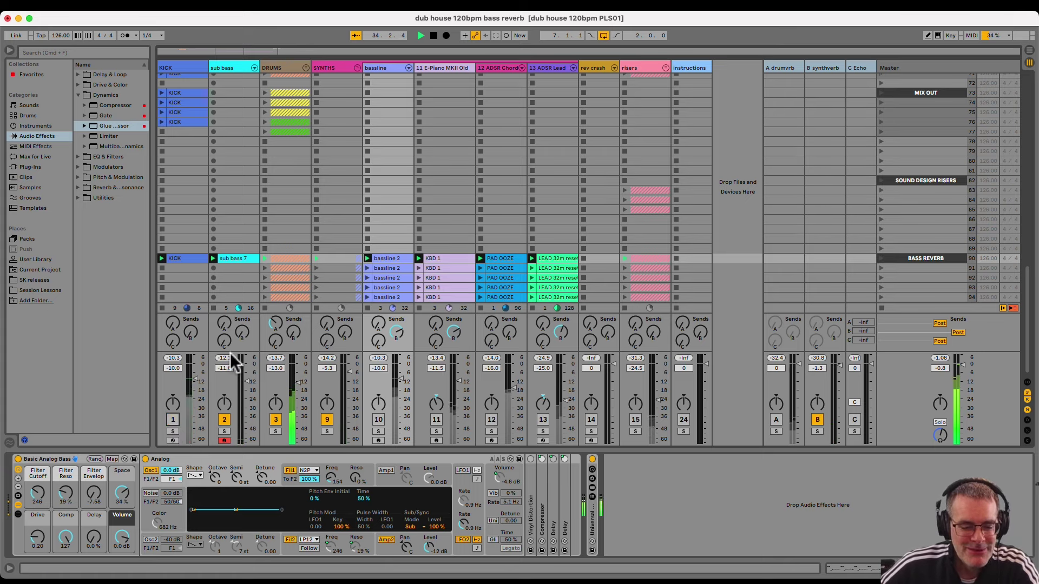
click(240, 334)
Raise the sub bass's synthverb send to -4.0 dB and unmute the KICK and DRUMS tracks
drag(239, 333, 239, 333)
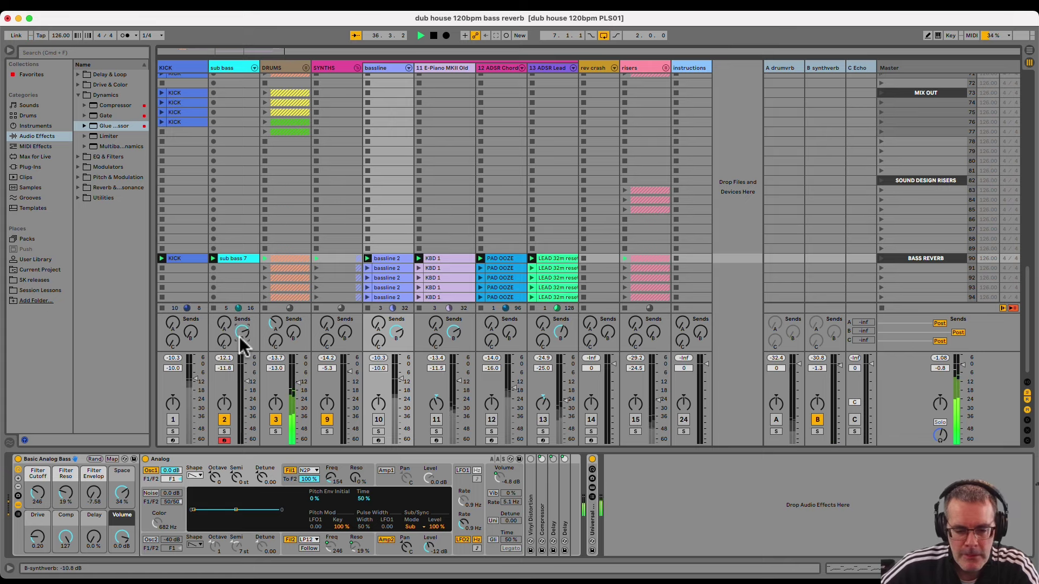
scroll(239, 333, up, 5)
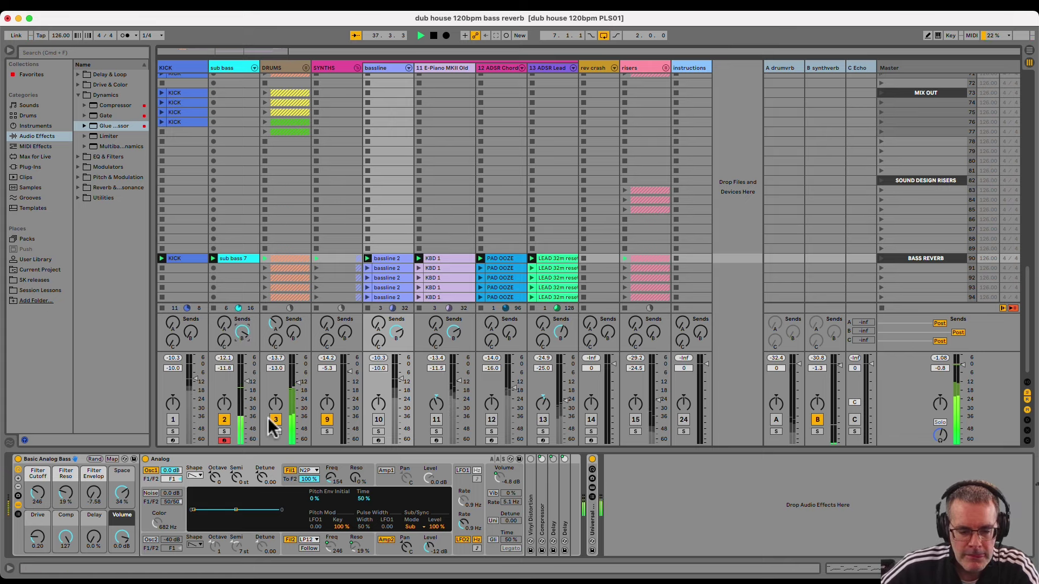
click(173, 421)
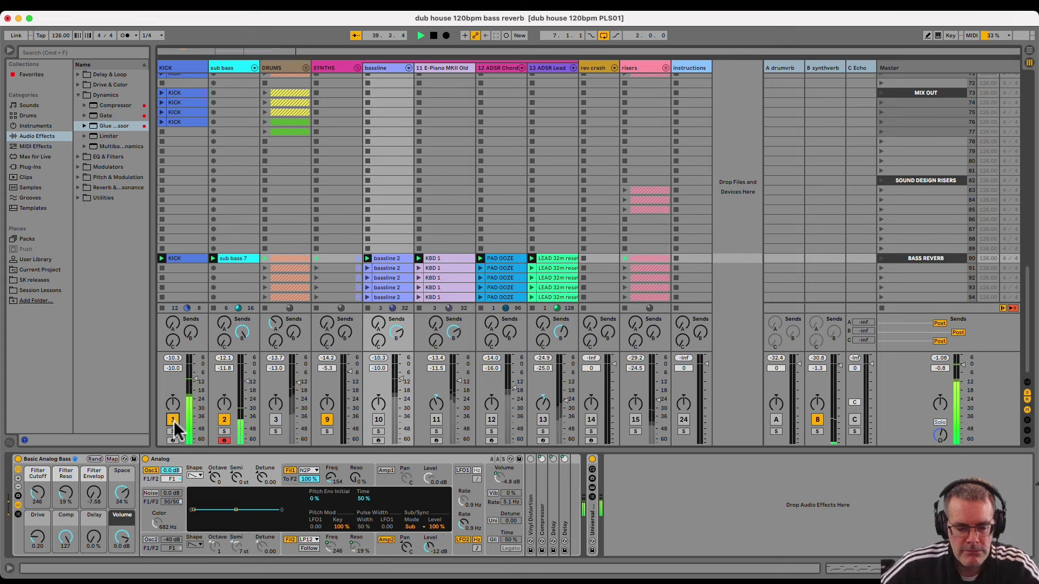
click(275, 421)
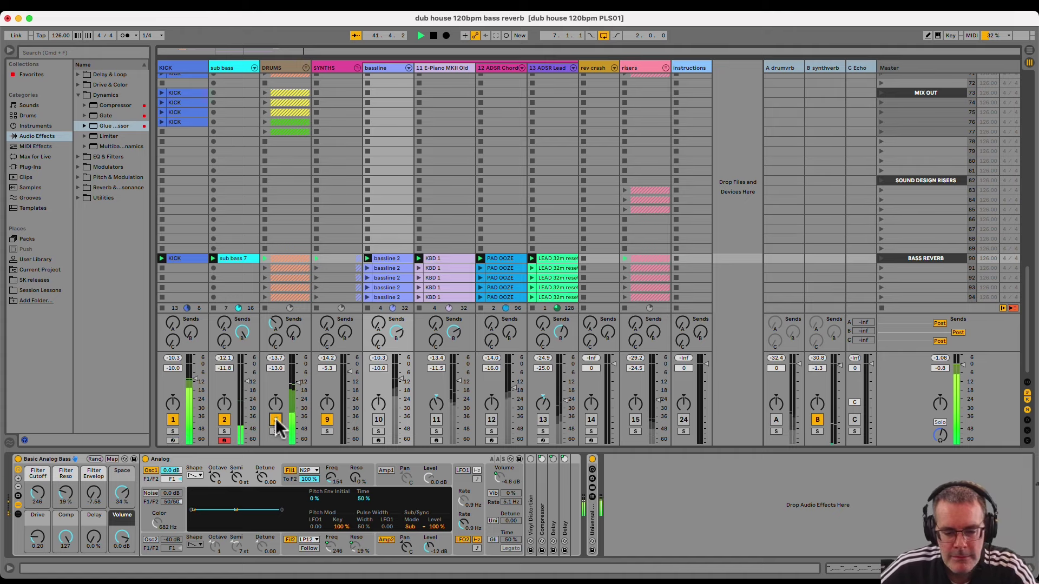
Switch off the B synthverb return's EQ Eight band-pass and launch a DRUMS clip
click(816, 69)
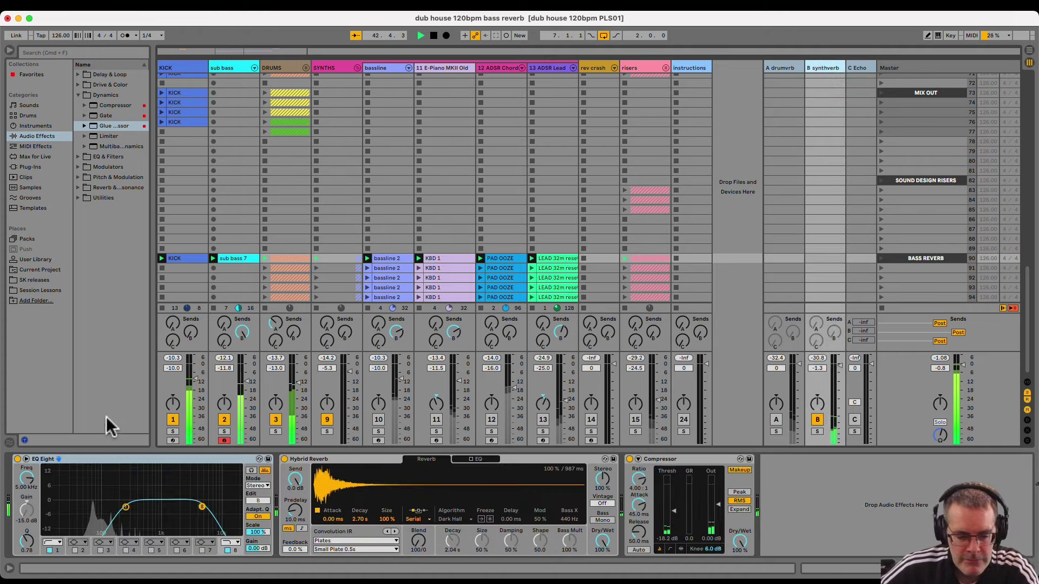
click(76, 475)
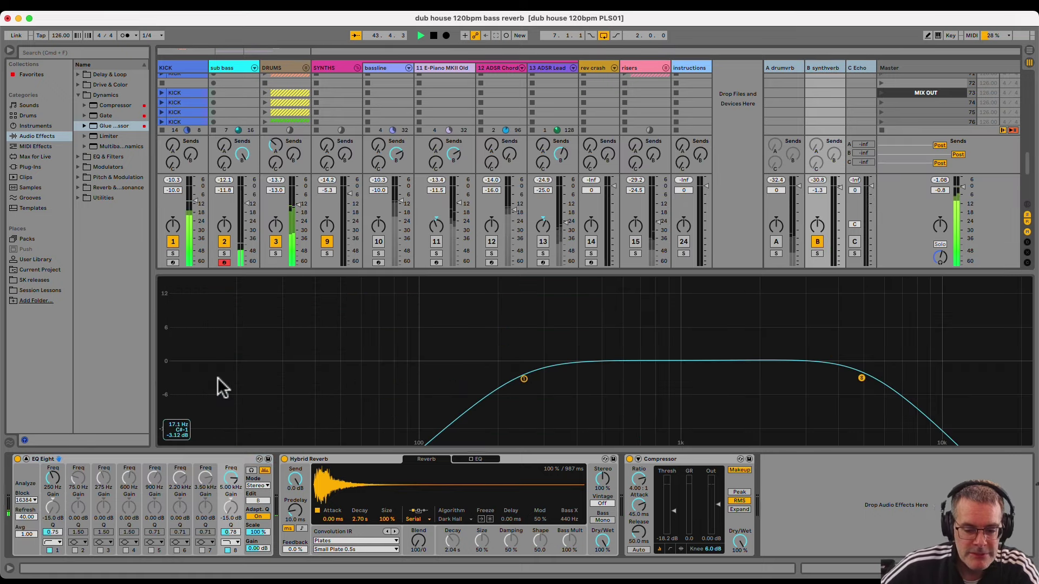
click(17, 459)
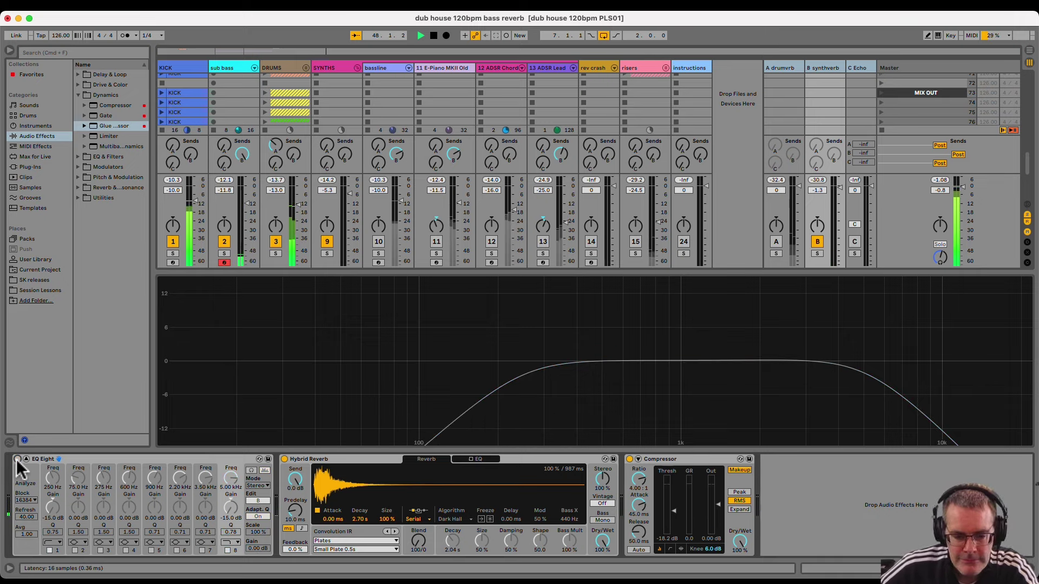
click(265, 102)
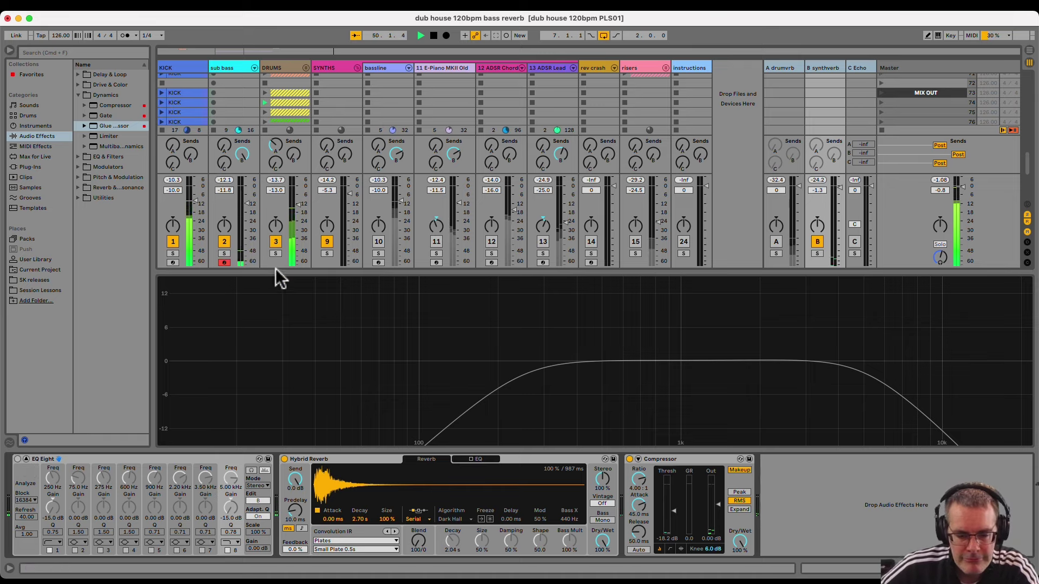
Launch the fourth drums clip, unmute the bassline, send it at -13.6 dB, and show its devices
click(265, 112)
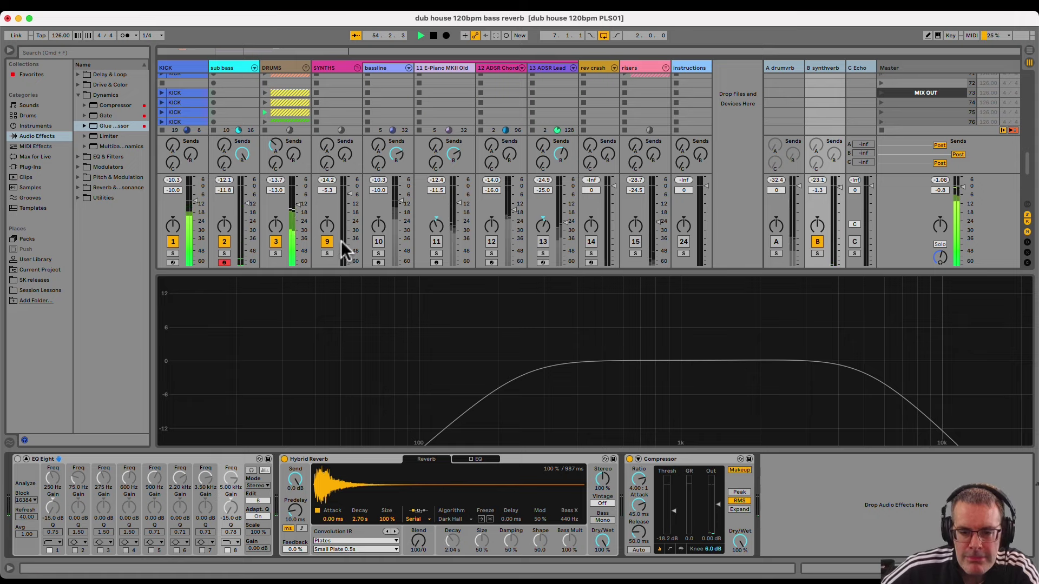
click(378, 242)
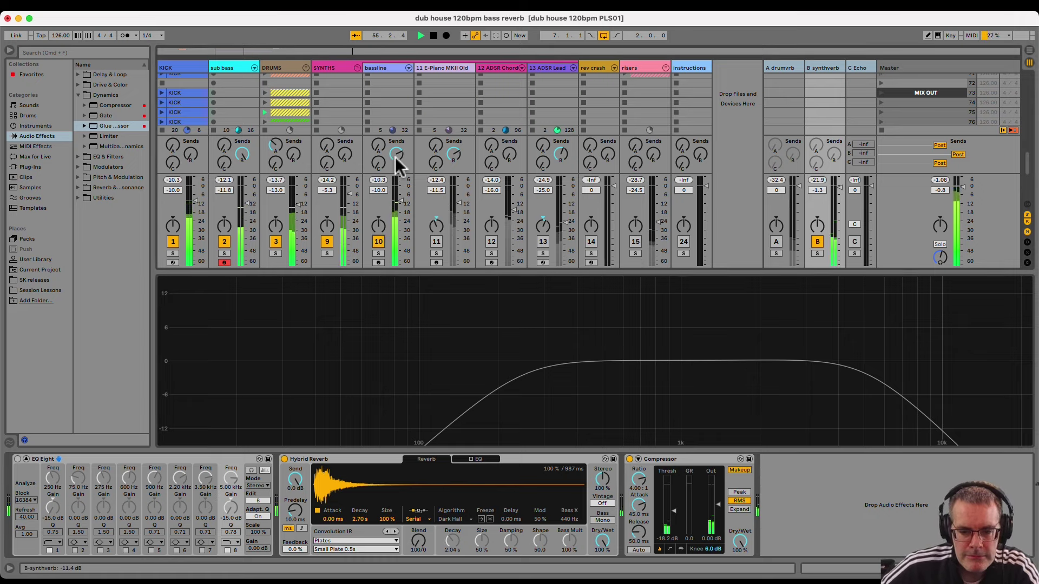
click(244, 157)
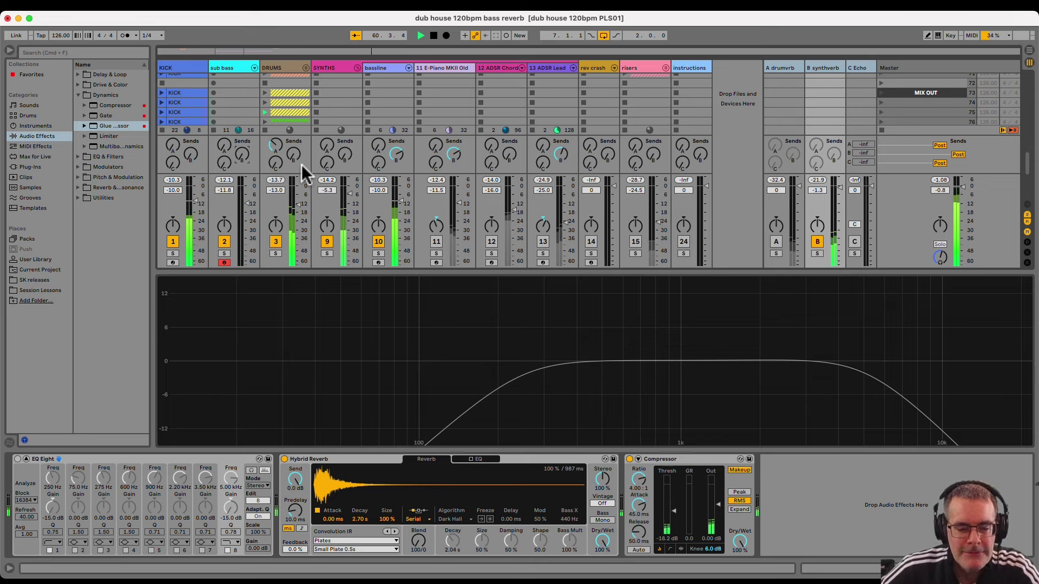
click(396, 157)
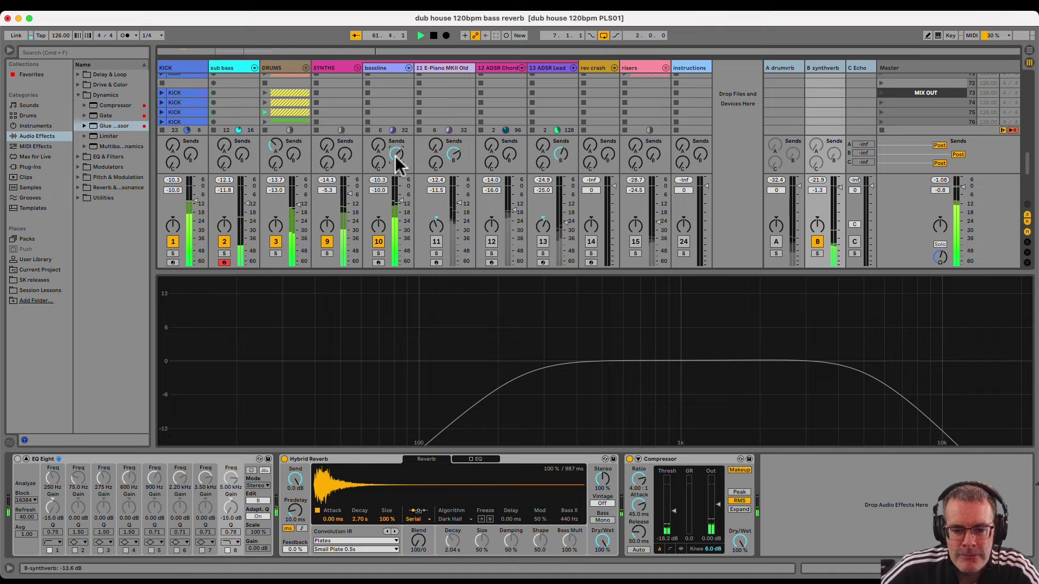
click(378, 67)
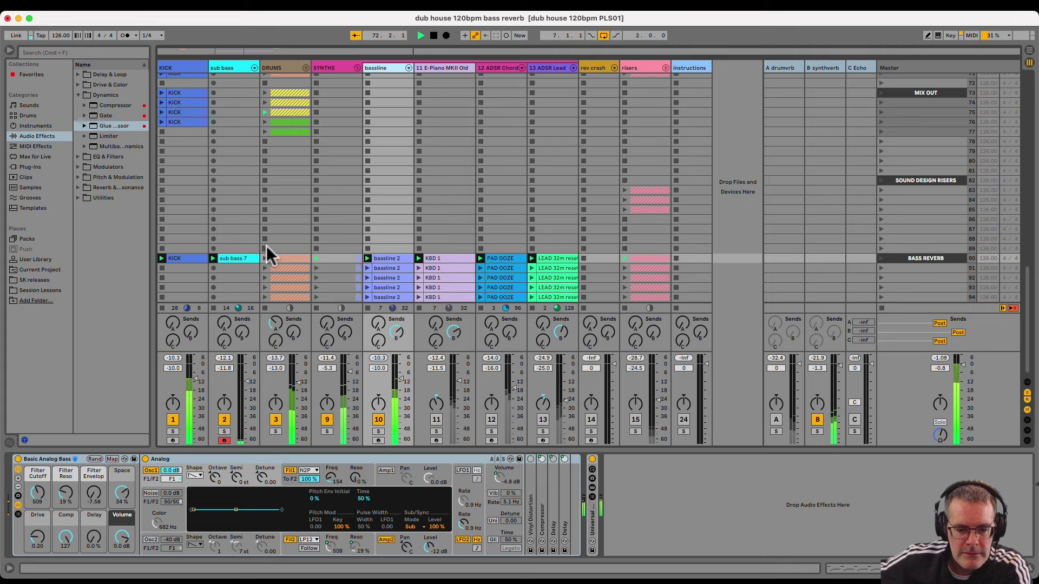
Launch the row 91 drums clip, turn on E-Piano with a synthverb send, and silence the bassline's send
click(265, 269)
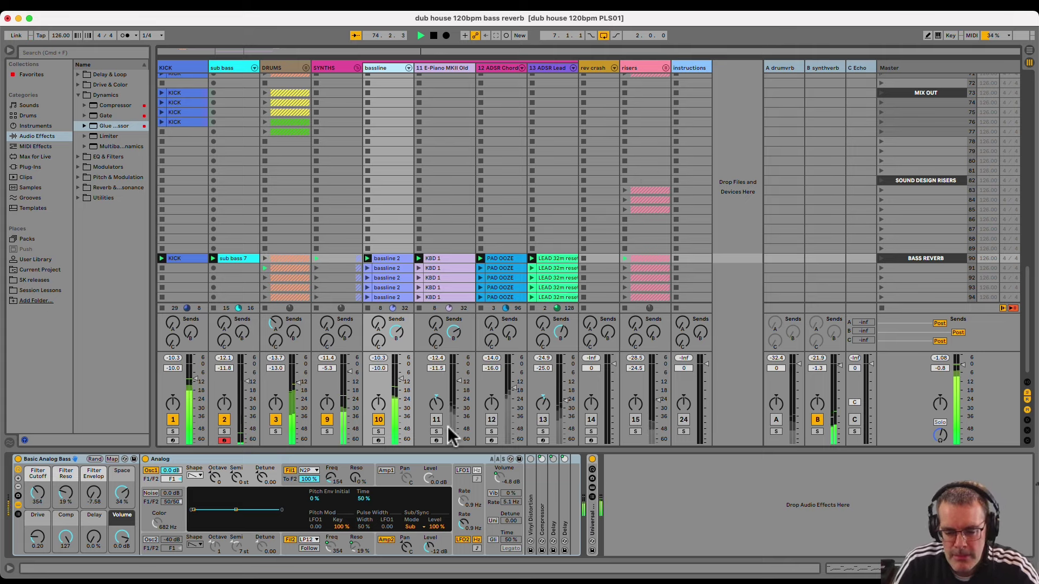
click(436, 420)
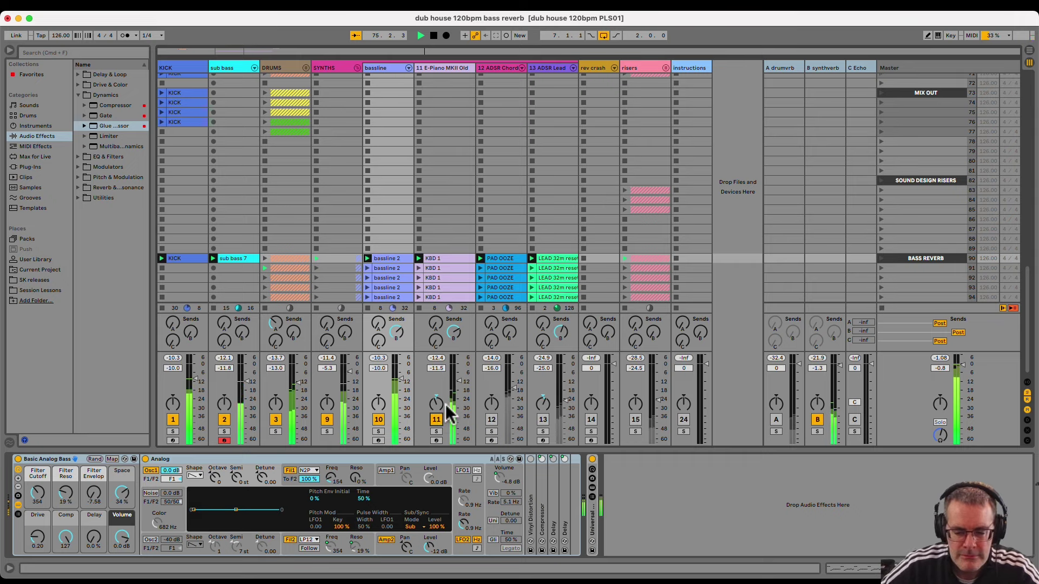
click(454, 337)
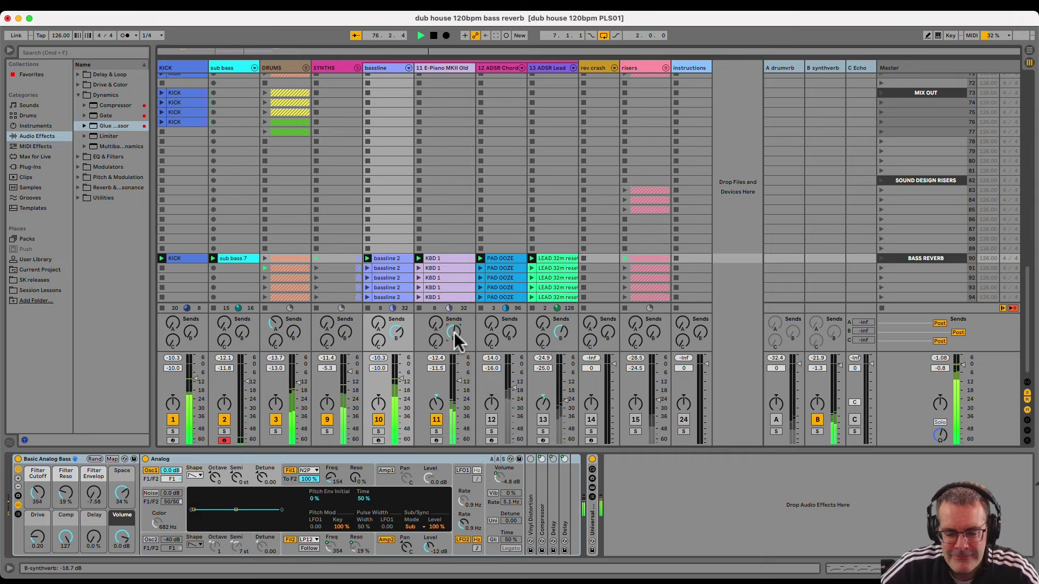
click(398, 333)
key(Delete)
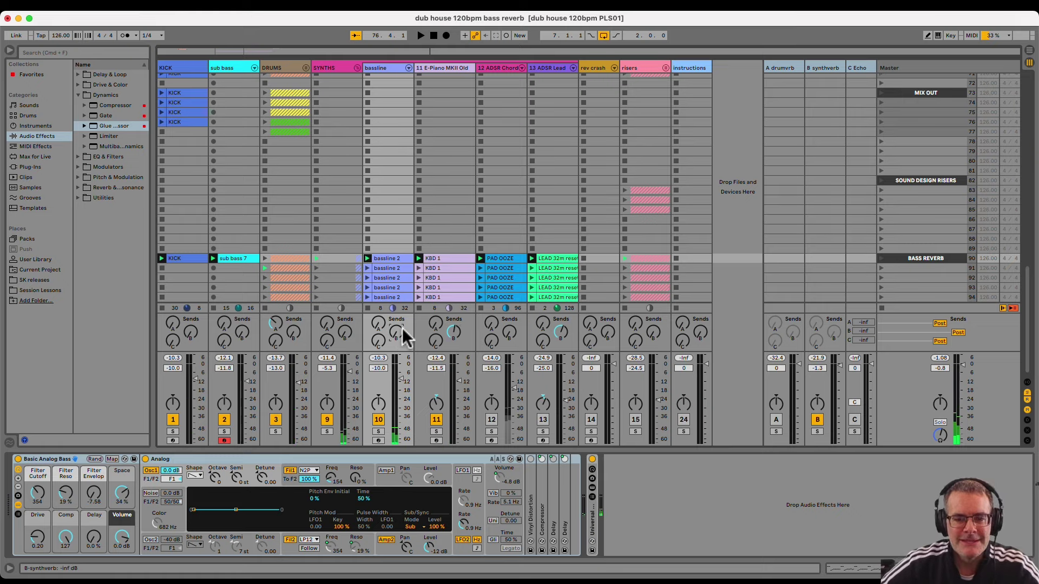
Shorten the synthverb return's Hybrid Reverb decay to 2.22 s
click(821, 71)
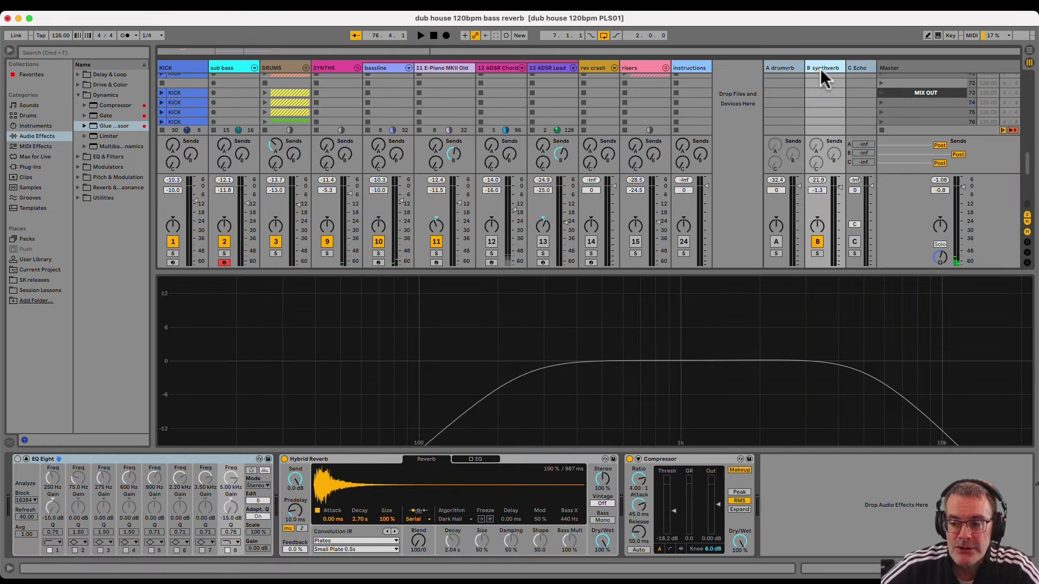
click(338, 464)
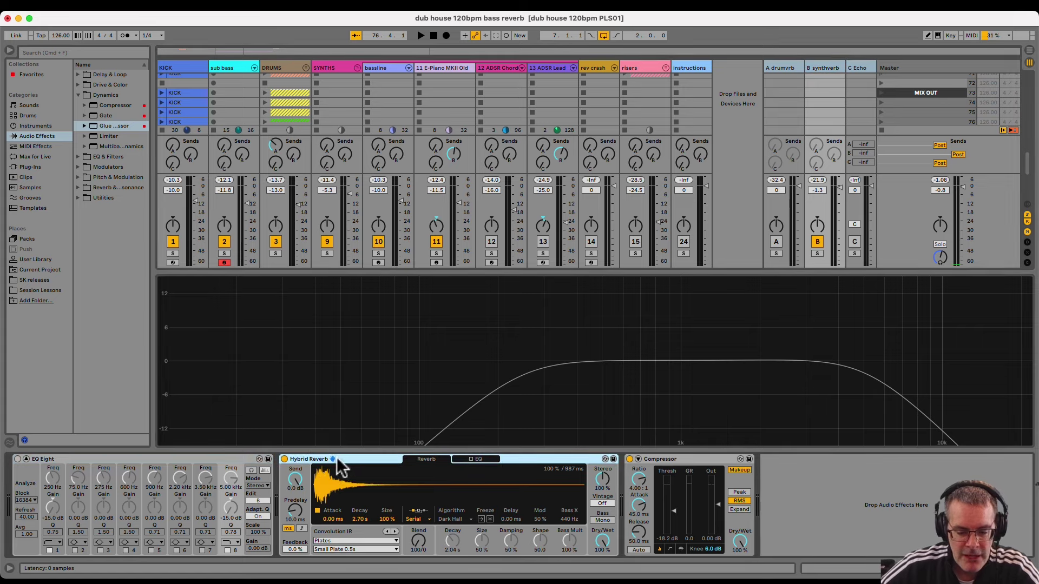
click(414, 543)
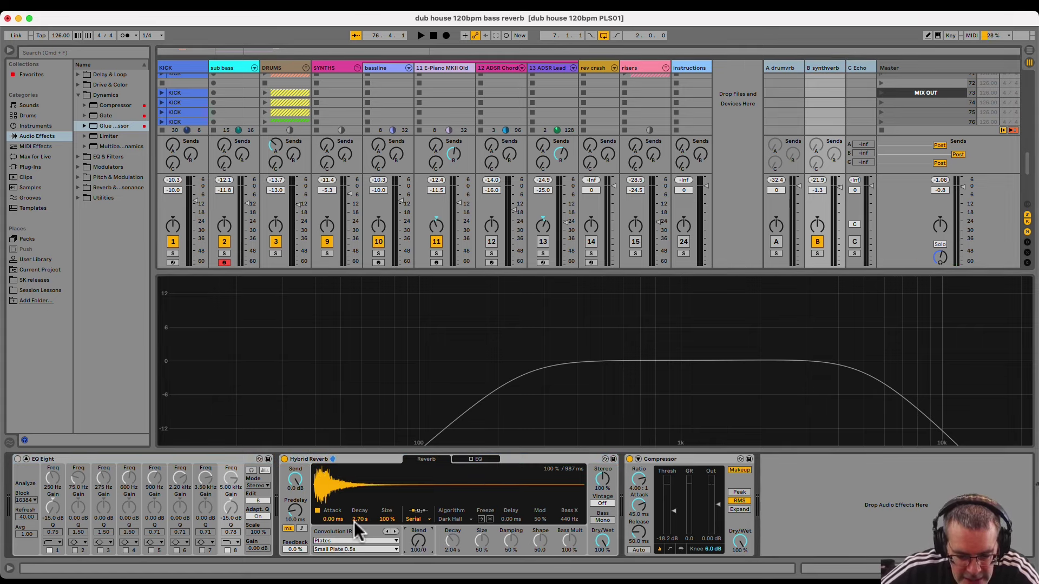
drag(357, 527, 357, 529)
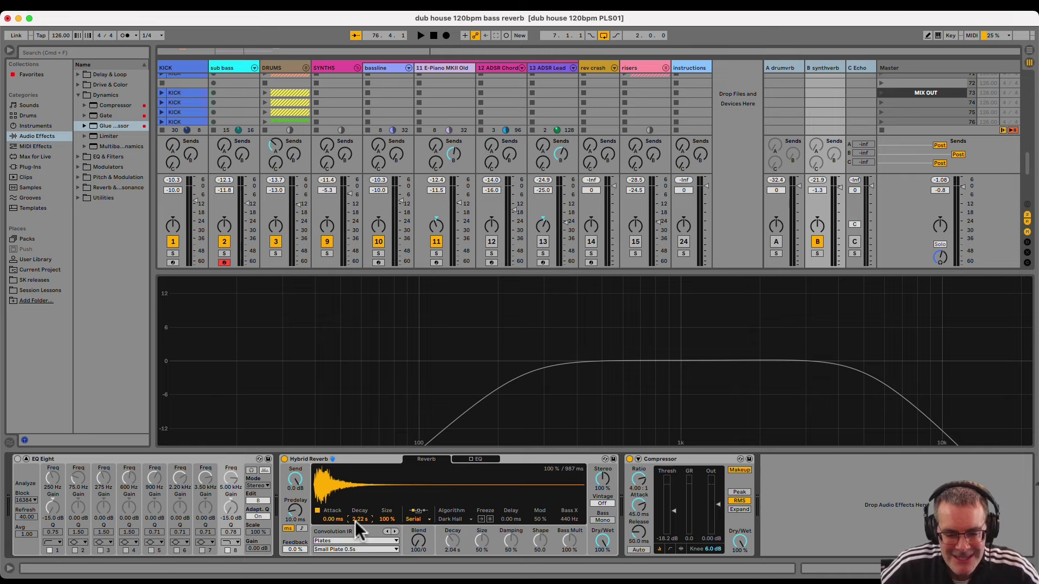
Re-enable the return's EQ Eight band-pass and check its upper band 8 frequency
click(60, 467)
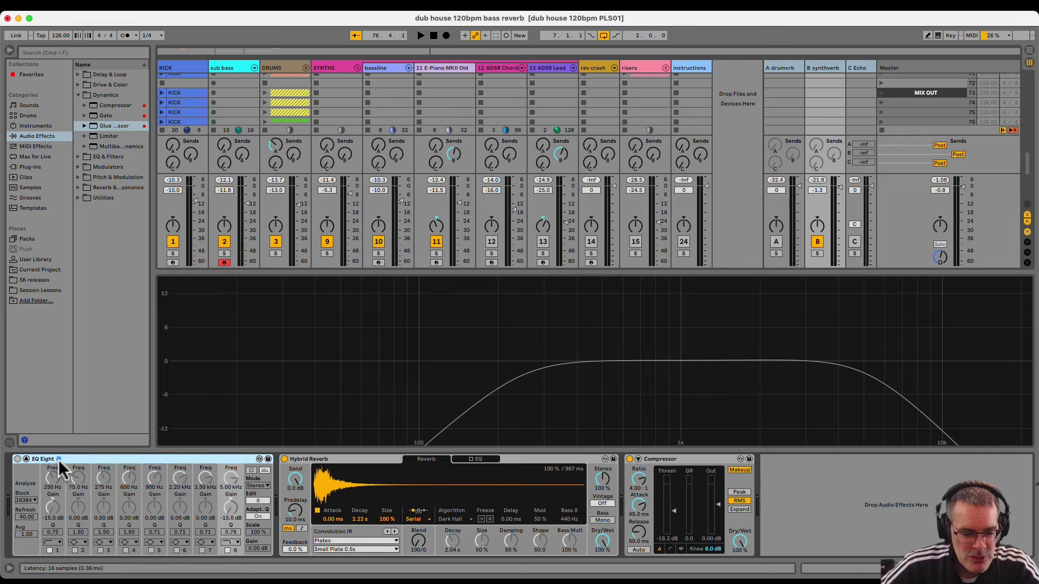
click(312, 460)
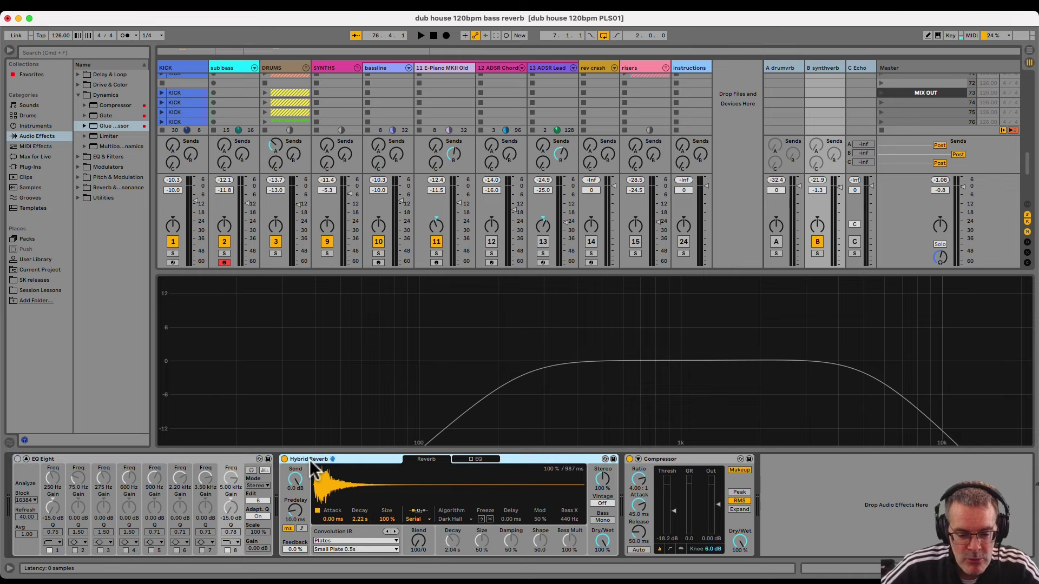
click(152, 459)
click(17, 459)
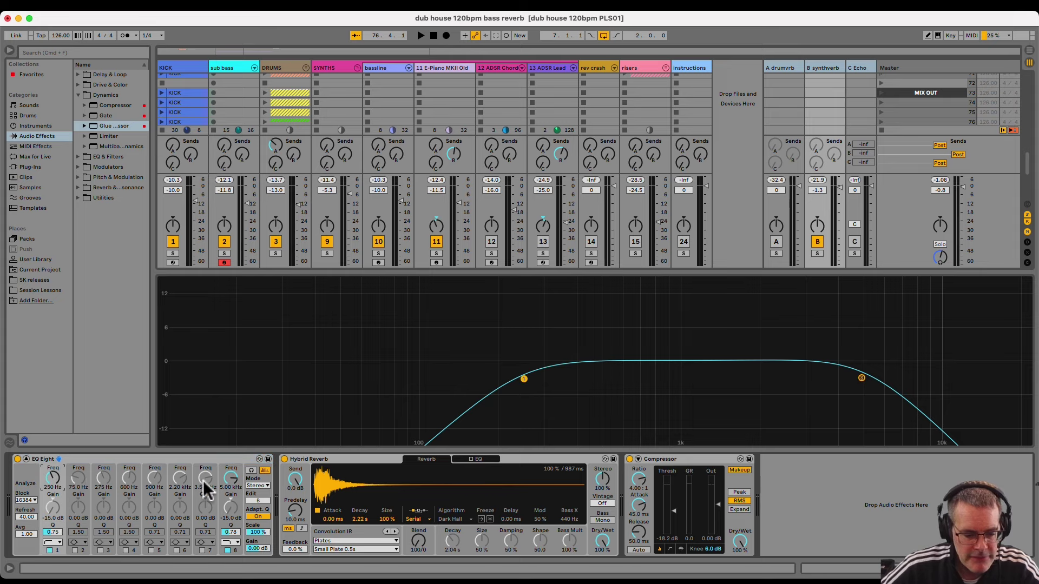
click(229, 487)
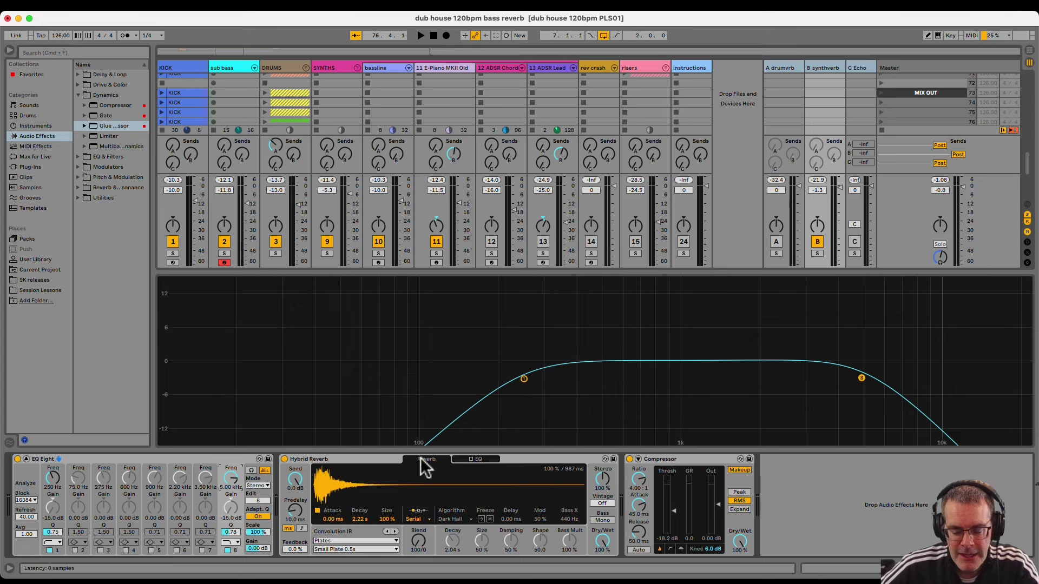
click(694, 461)
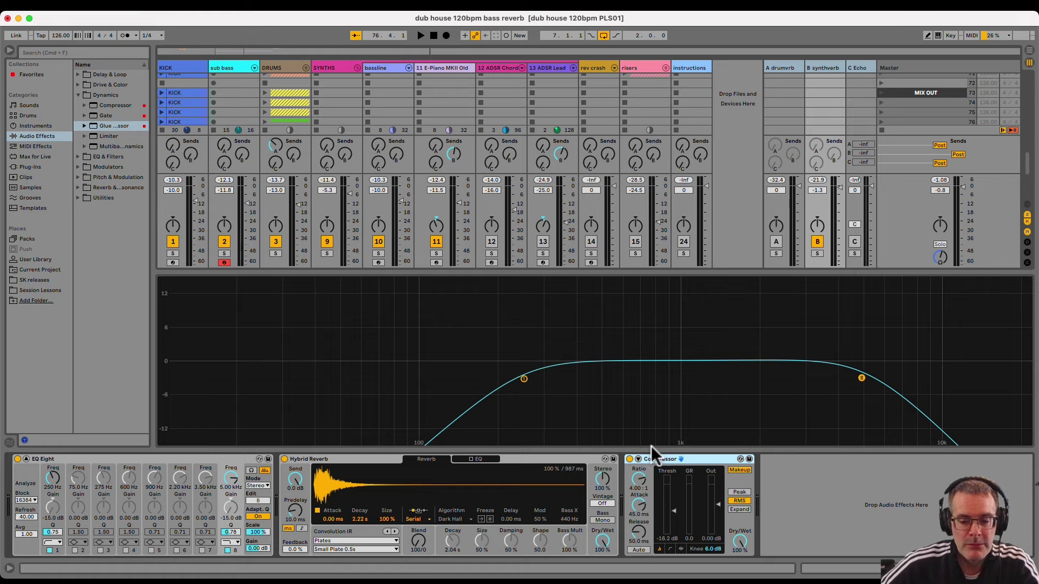
Start playback and set the bassline's synthverb send to -15 dB and the ADSR Lead's to -29 dB
key(super+alt+e)
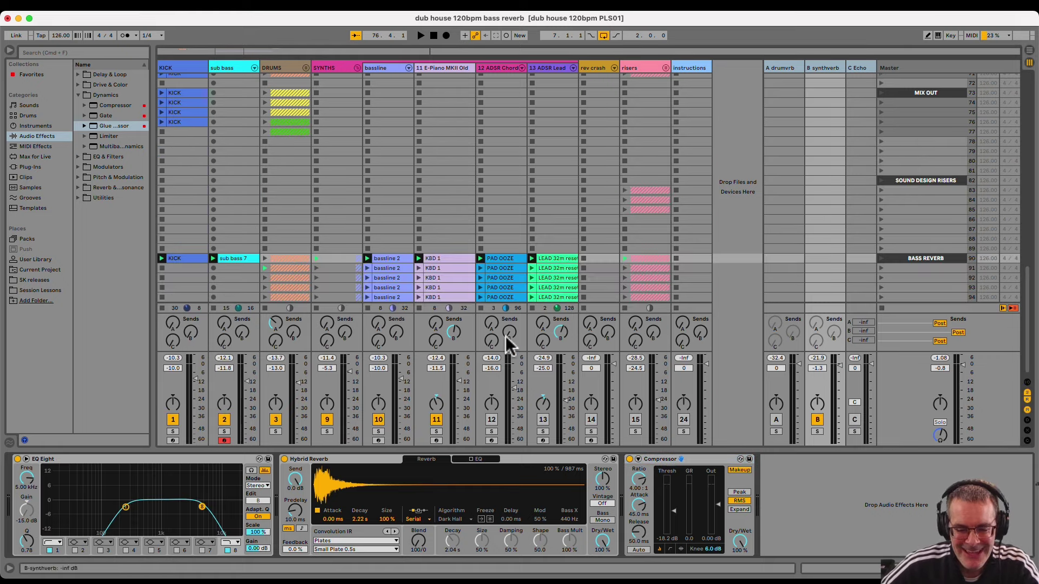
key(space)
click(452, 334)
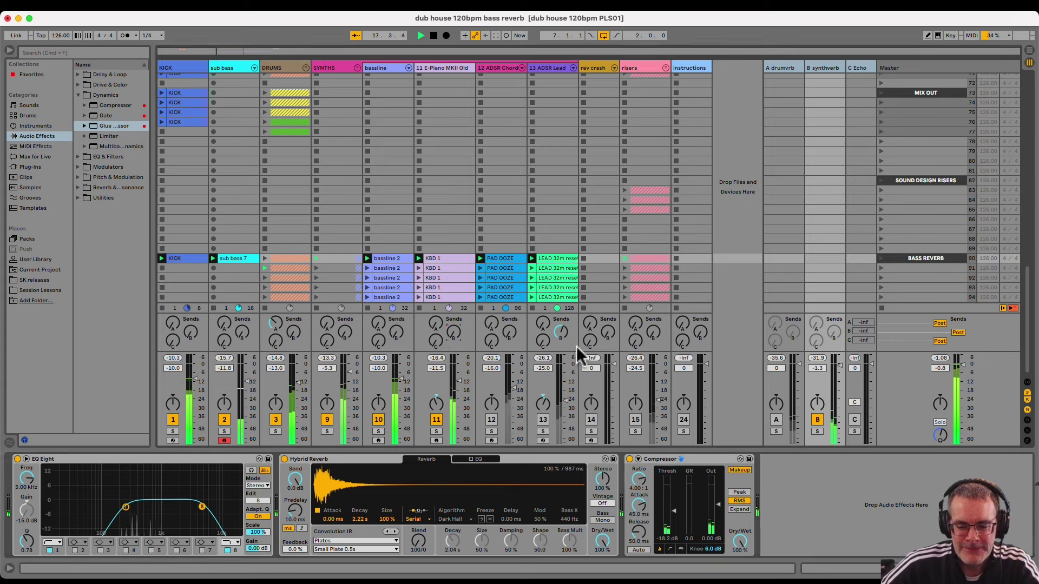
click(396, 335)
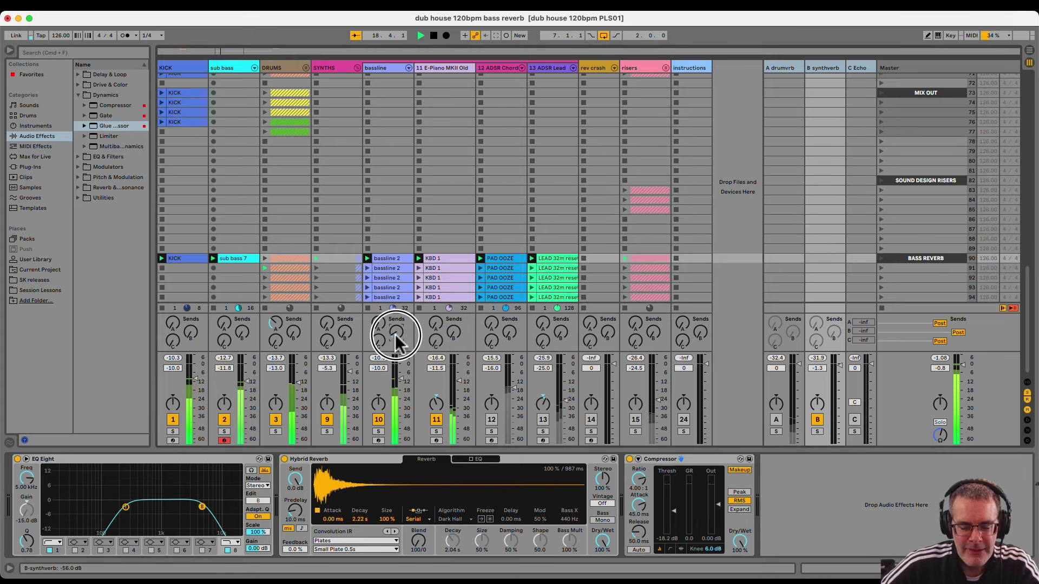
drag(396, 334, 399, 339)
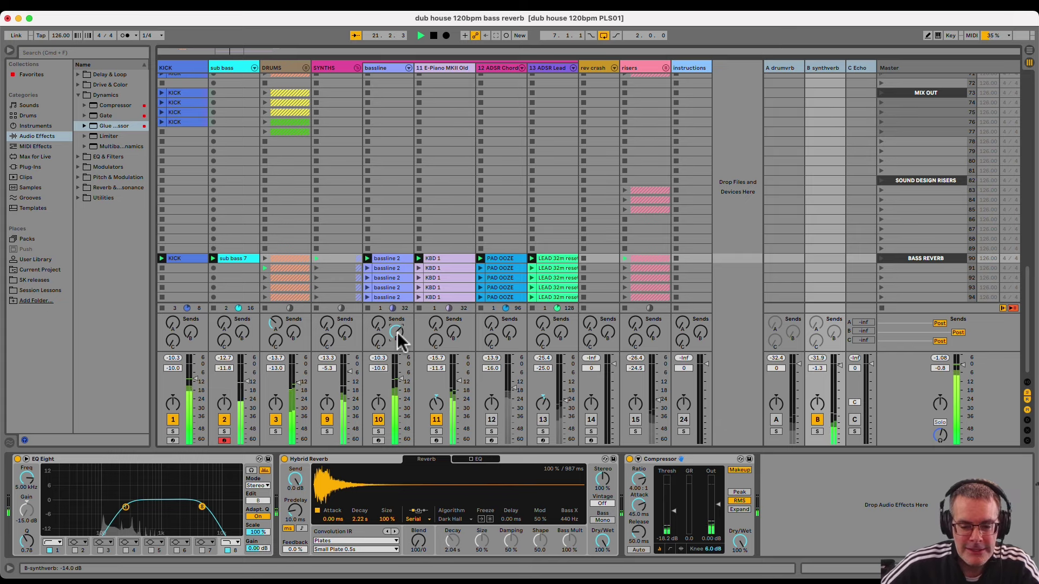
click(457, 333)
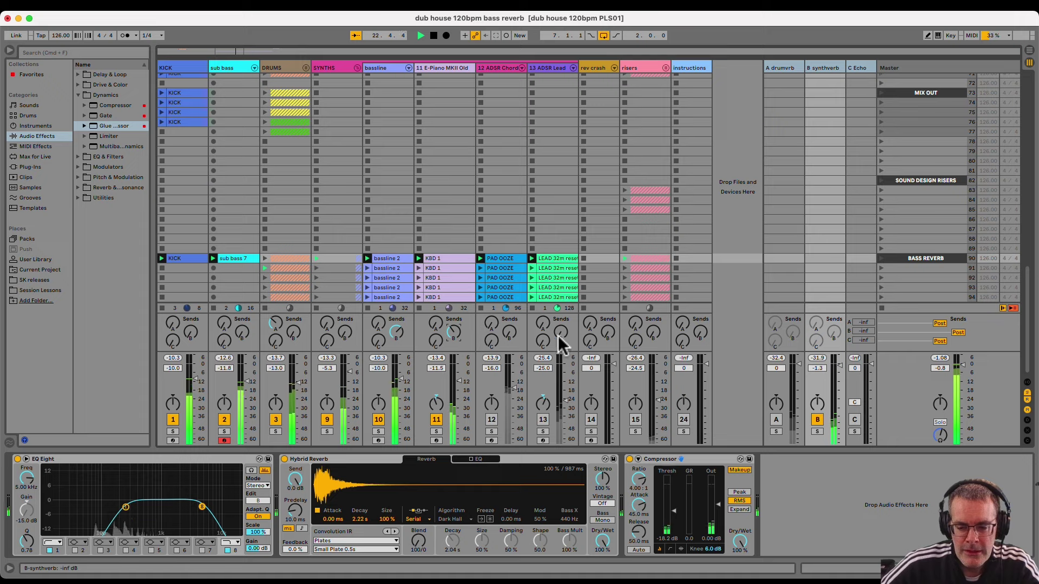
drag(561, 333, 557, 332)
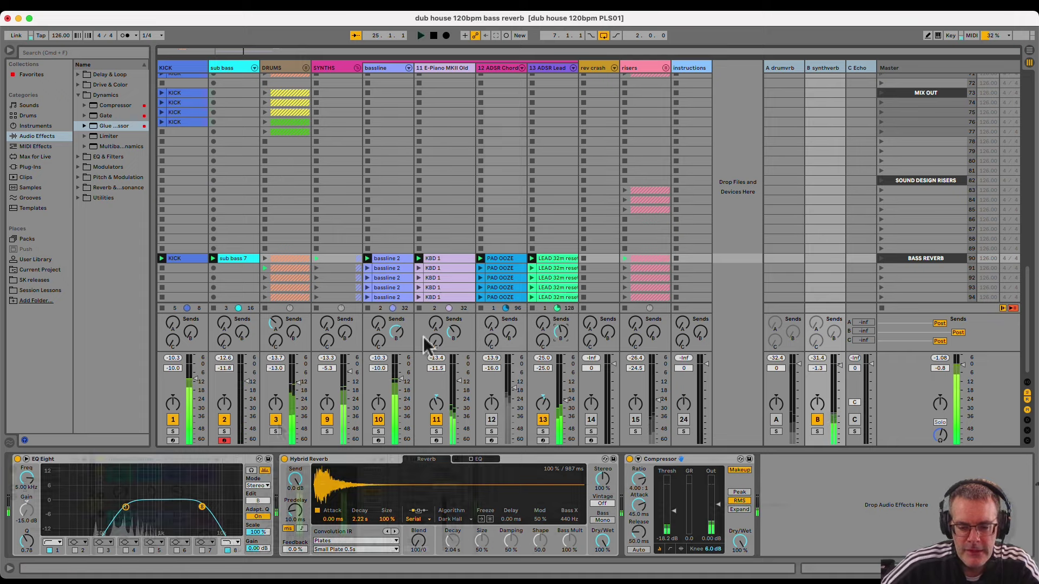
key(Left)
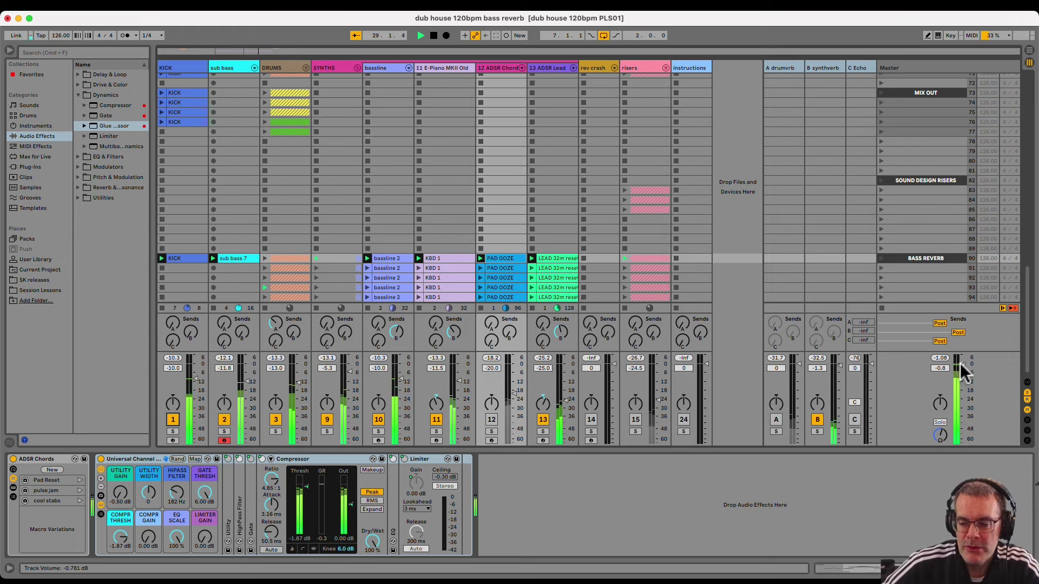
Lower the master volume to -16 dB and bring up the bassline's Basic Analog Bass
drag(962, 365, 963, 366)
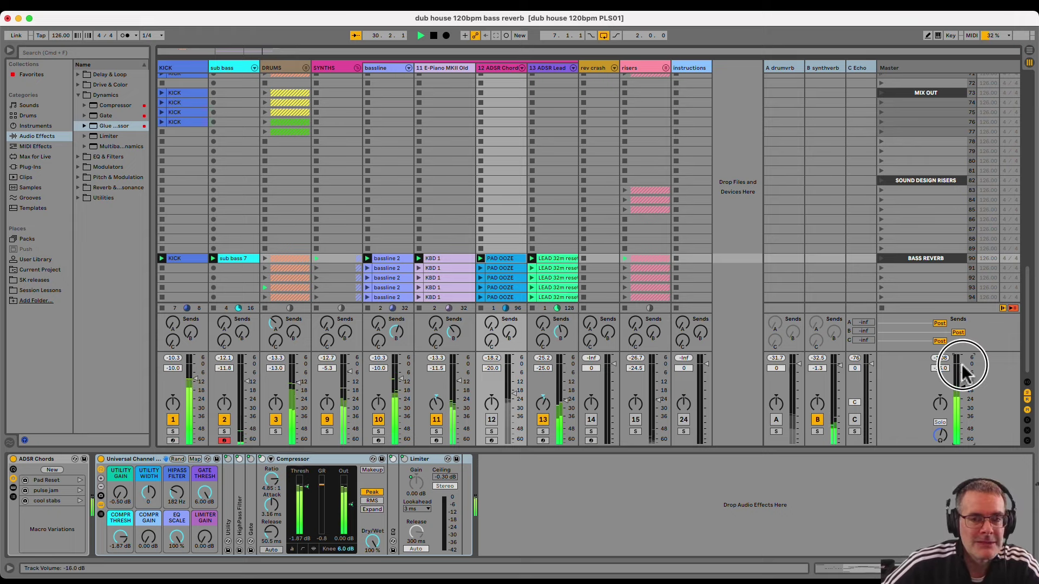
click(823, 73)
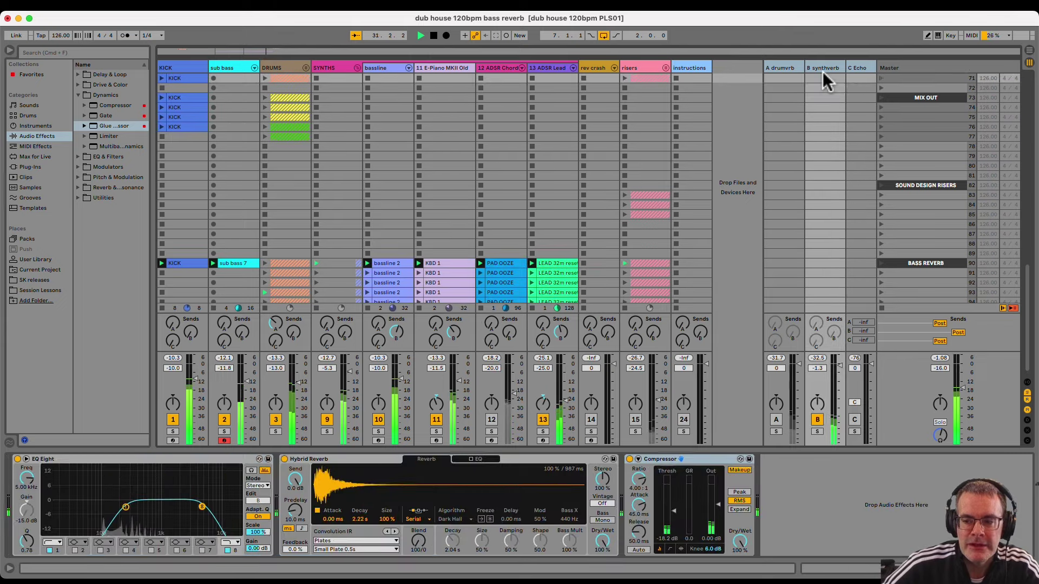
click(389, 77)
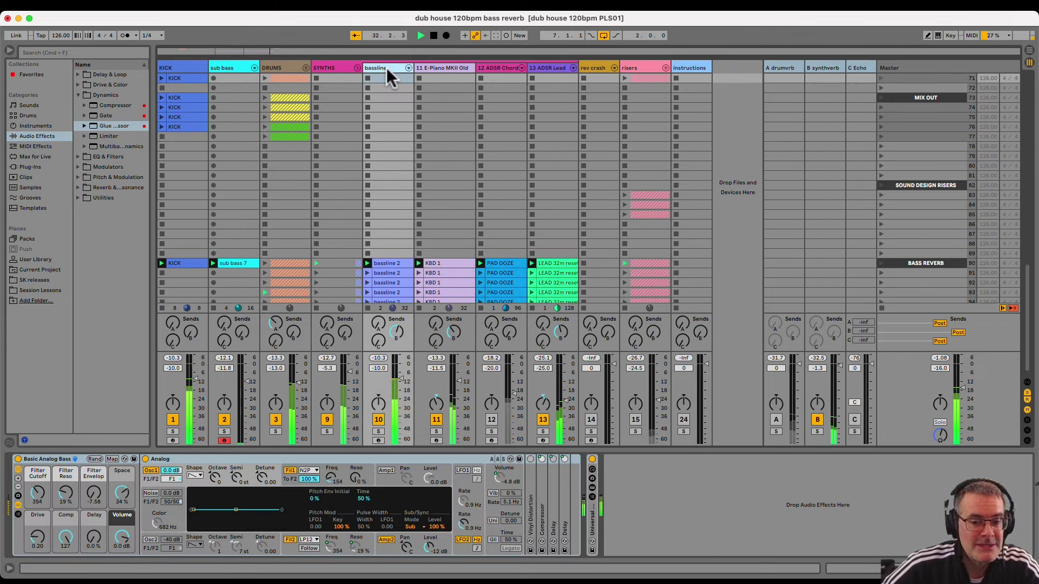